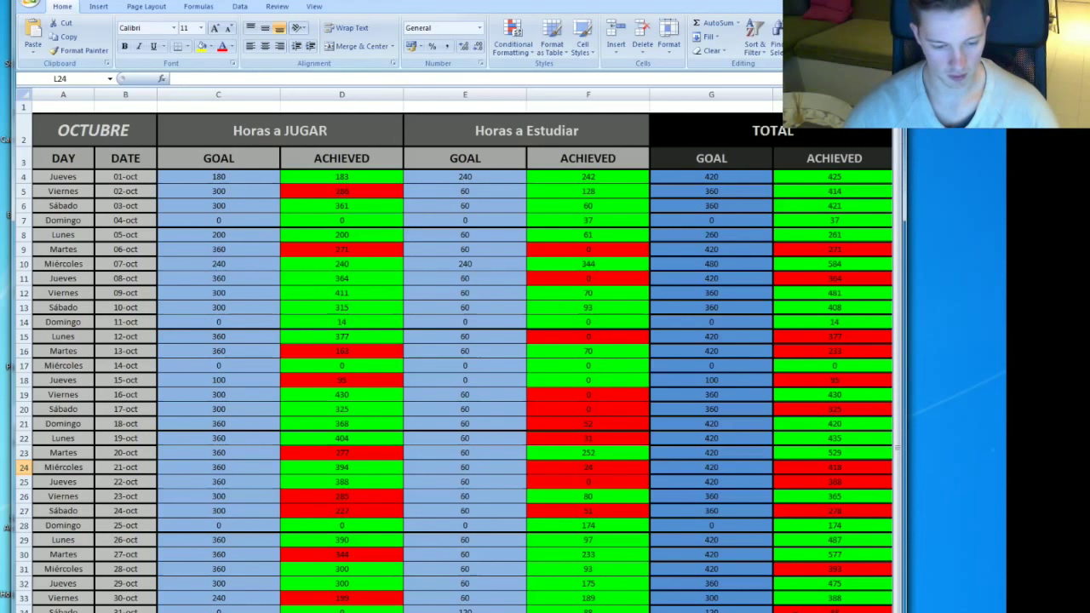
Step: Examine the daily TOTAL achieved values for October, going through the days marked red for missed goals
left_click(792, 608)
left_click(801, 565)
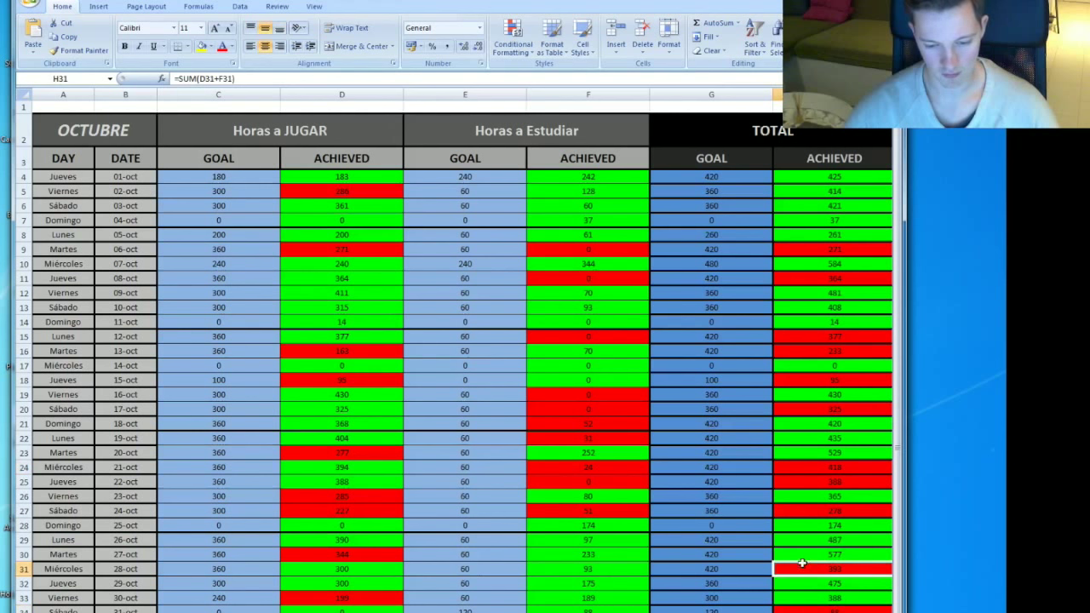
left_click(789, 510)
left_click(793, 481)
left_click(798, 467)
left_click(805, 410)
left_click(805, 380)
left_click(810, 351)
left_click(816, 337)
left_click(822, 277)
left_click(820, 250)
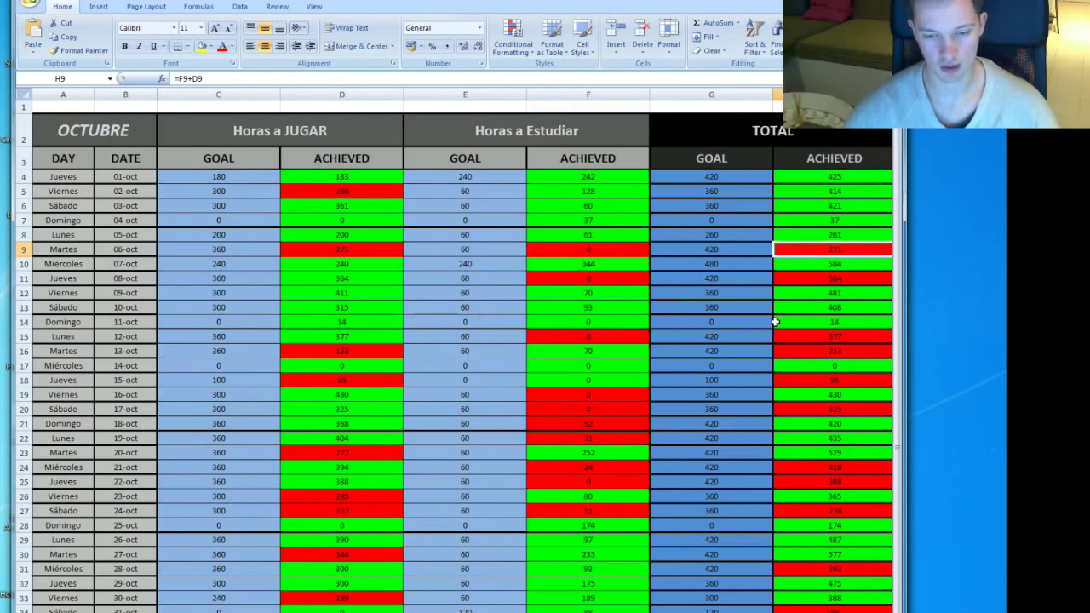
left_click_drag(843, 193, 829, 530)
left_click(838, 408)
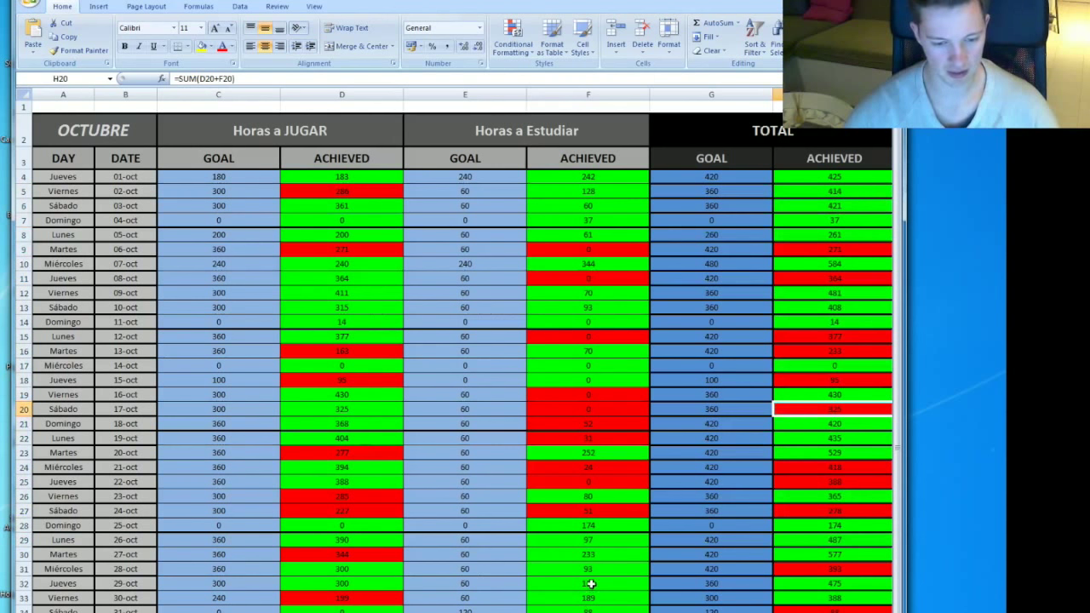
left_click(830, 586)
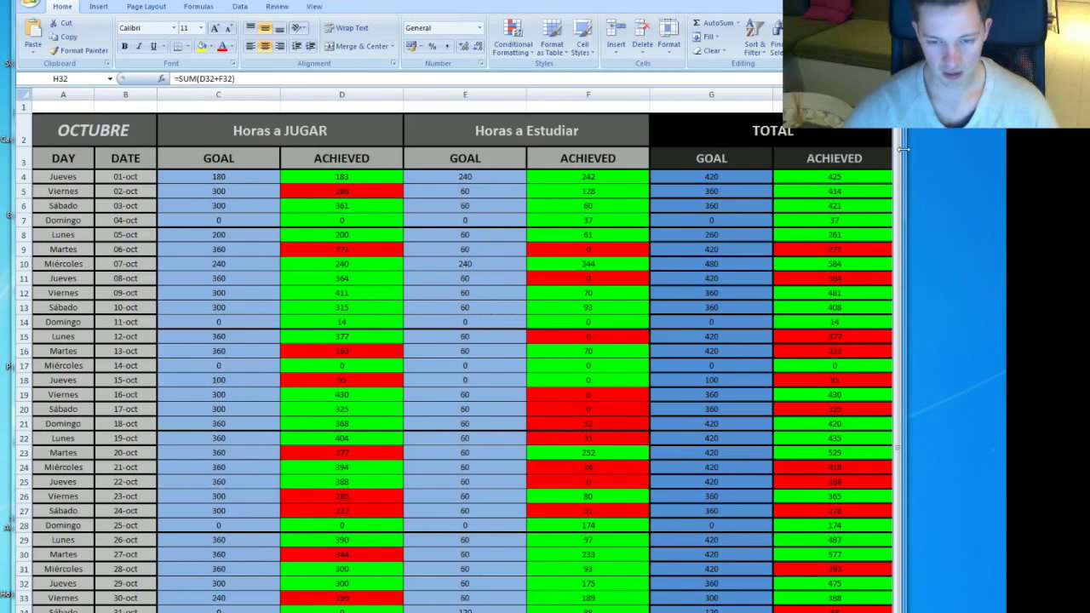
Step: Bring the RESTRASO HASTA LA FECHA summary into view and examine the PENDING values for JUEGO and ESTUDIO
left_click_drag(902, 149, 1004, 149)
left_click_drag(914, 0, 473, 140)
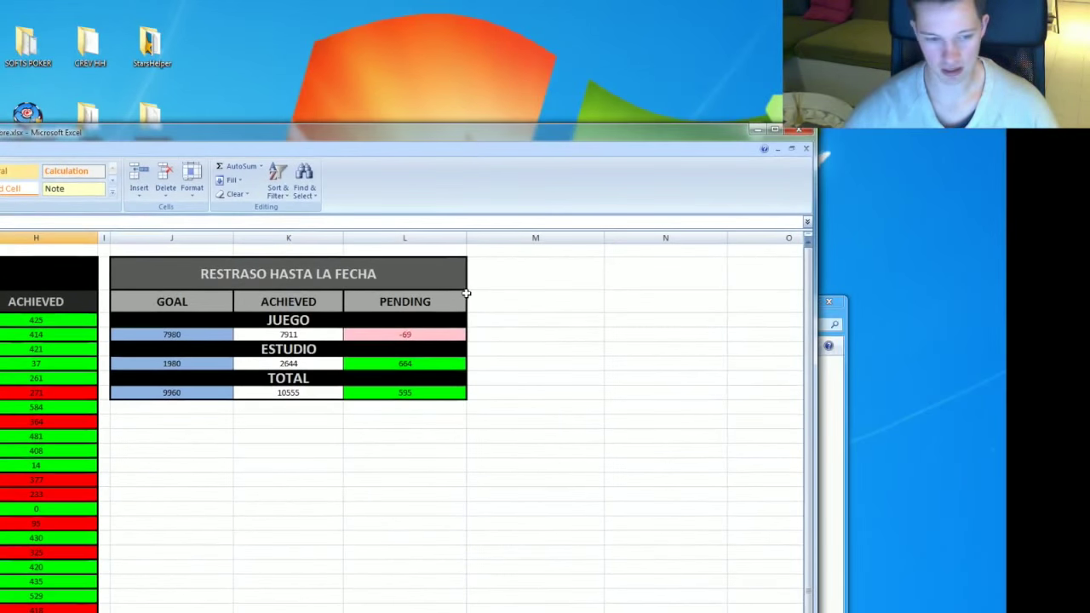
left_click(388, 337)
left_click(386, 362)
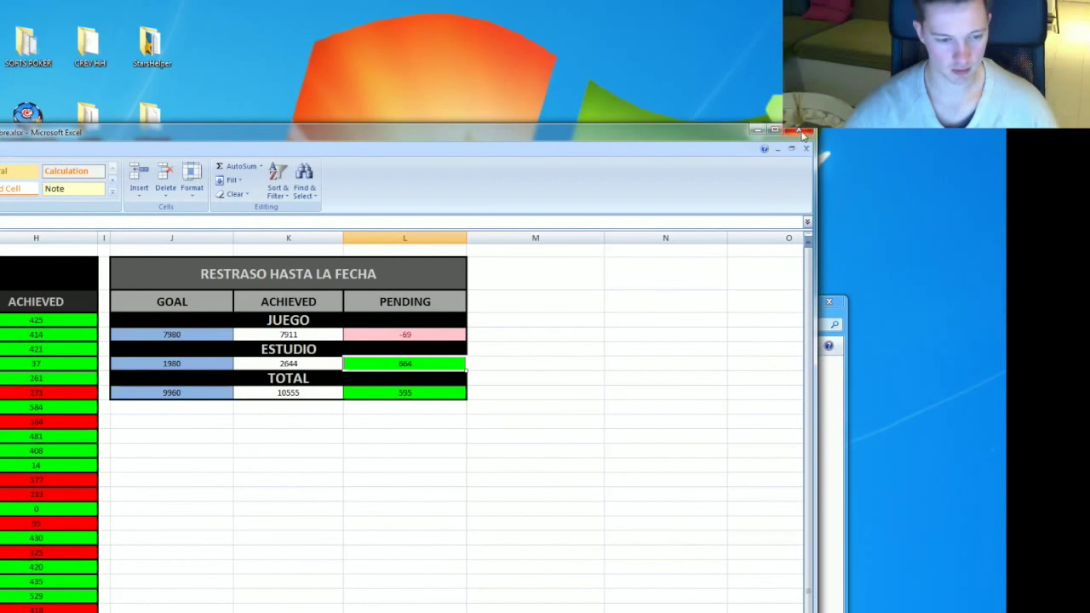
Step: Close Planning Octubre.xlsx and save its changes
left_click(823, 156)
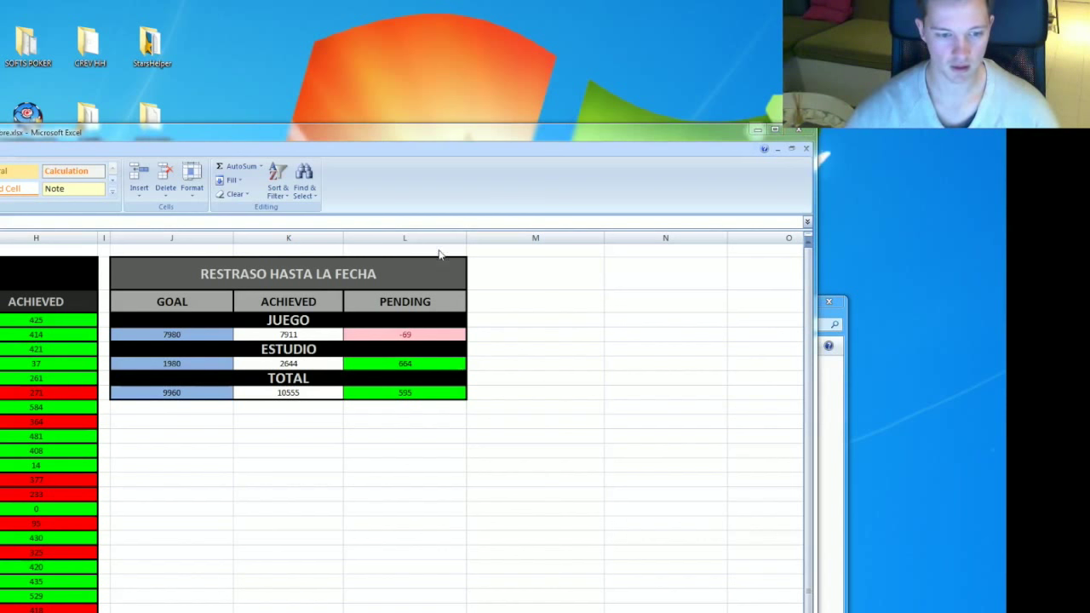
left_click(801, 130)
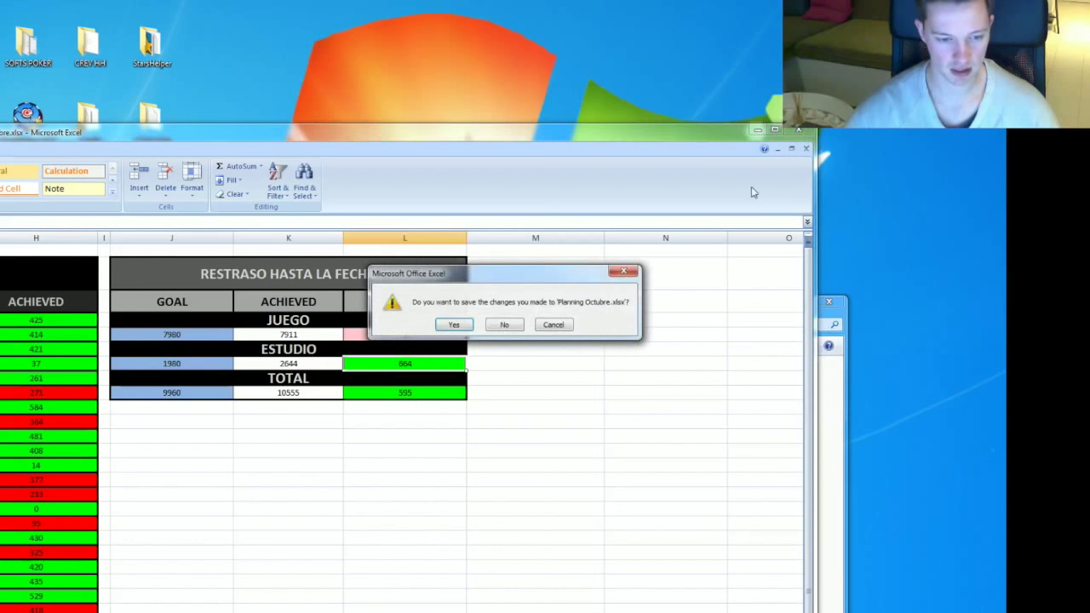
left_click(444, 328)
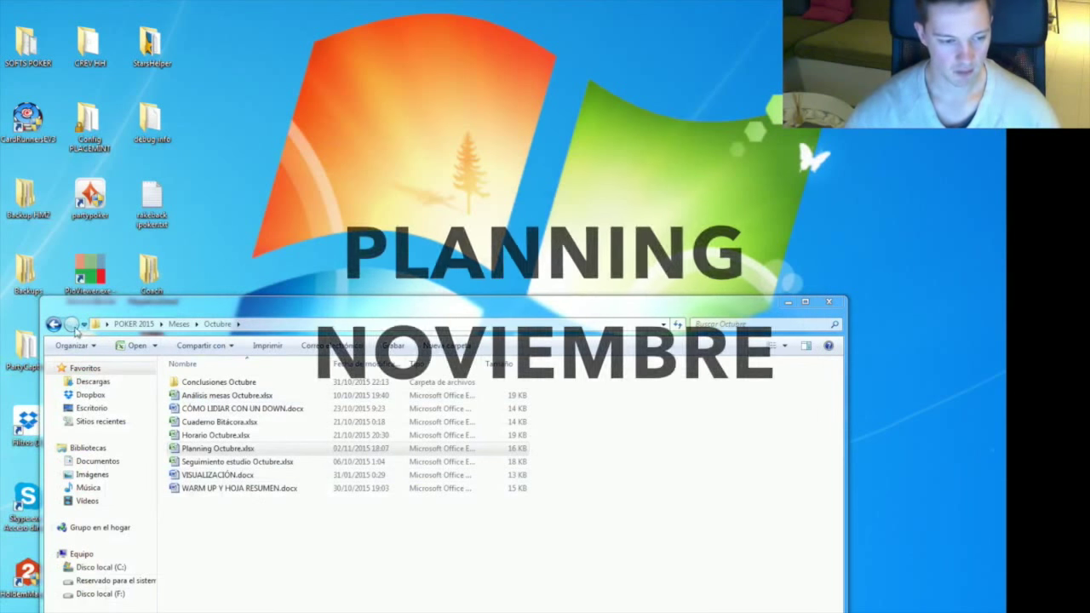
Step: Open Planning Noviembre.xlsx from the Noviembre folder in POKER 2015 and fit its window to the visible desktop area
left_click(53, 325)
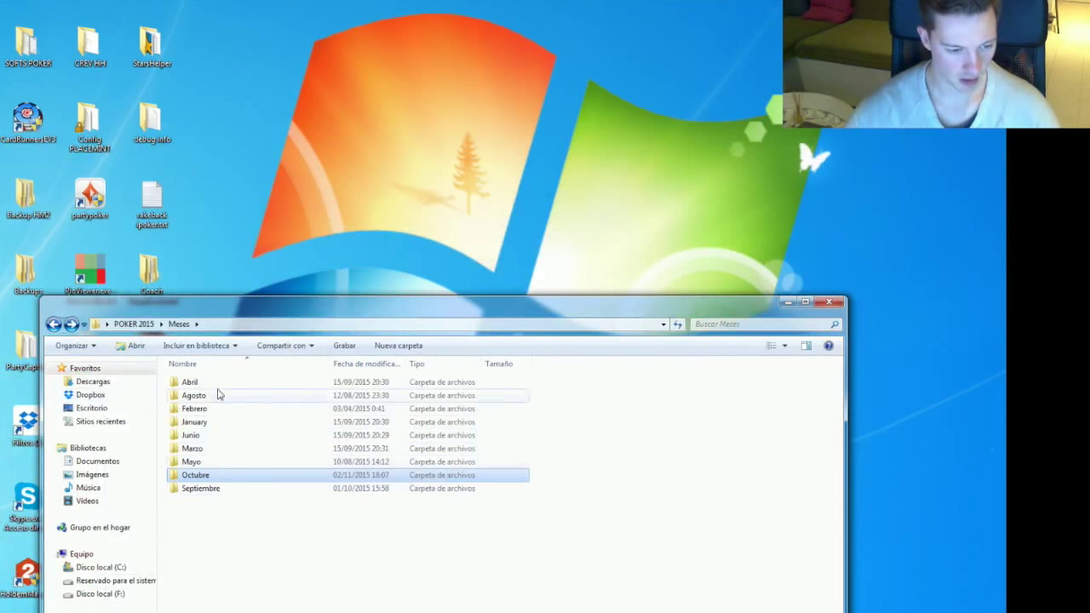
left_click(53, 323)
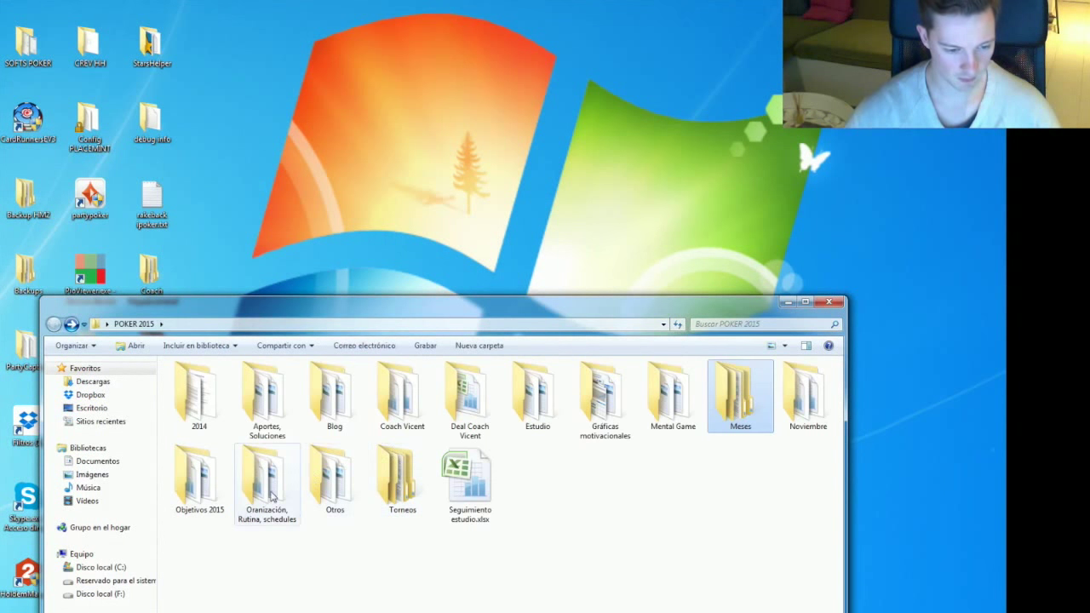
double_click(800, 394)
double_click(198, 435)
left_click_drag(357, 132, 1060, 141)
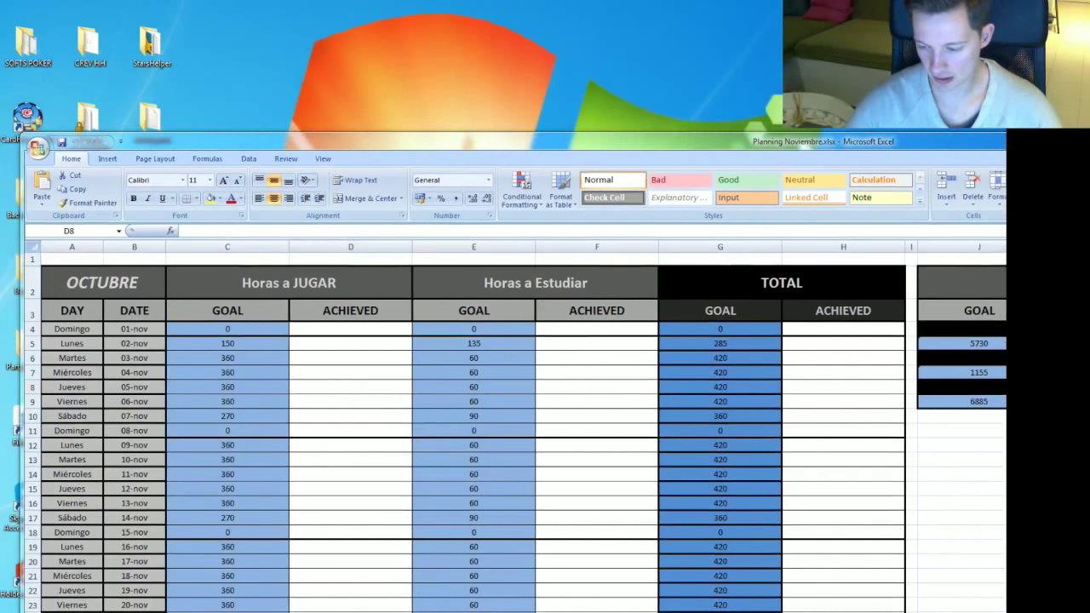
left_click_drag(1006, 383, 960, 383)
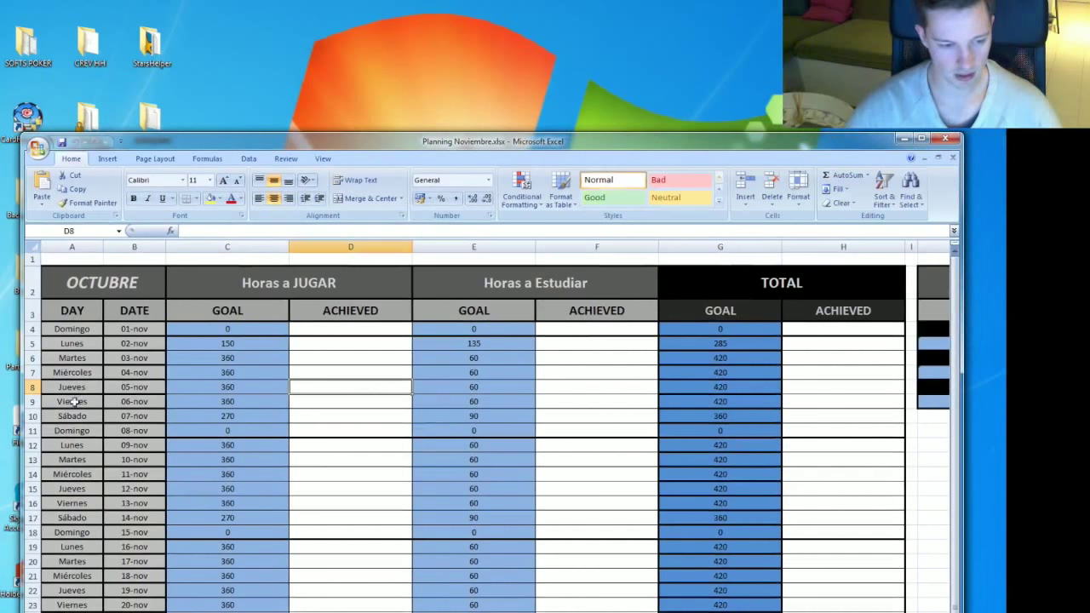
Step: Set both the playing goal (C5) and the study goal (E5) for Monday 02-nov to 120
left_click(219, 344)
type("120")
left_click(450, 345)
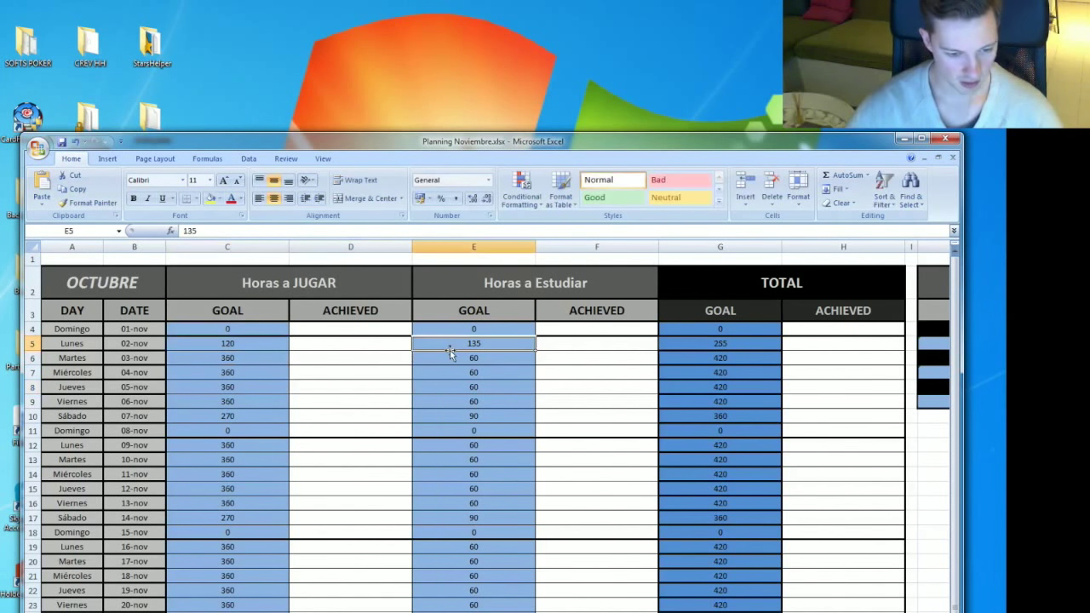
type("120")
left_click(454, 385)
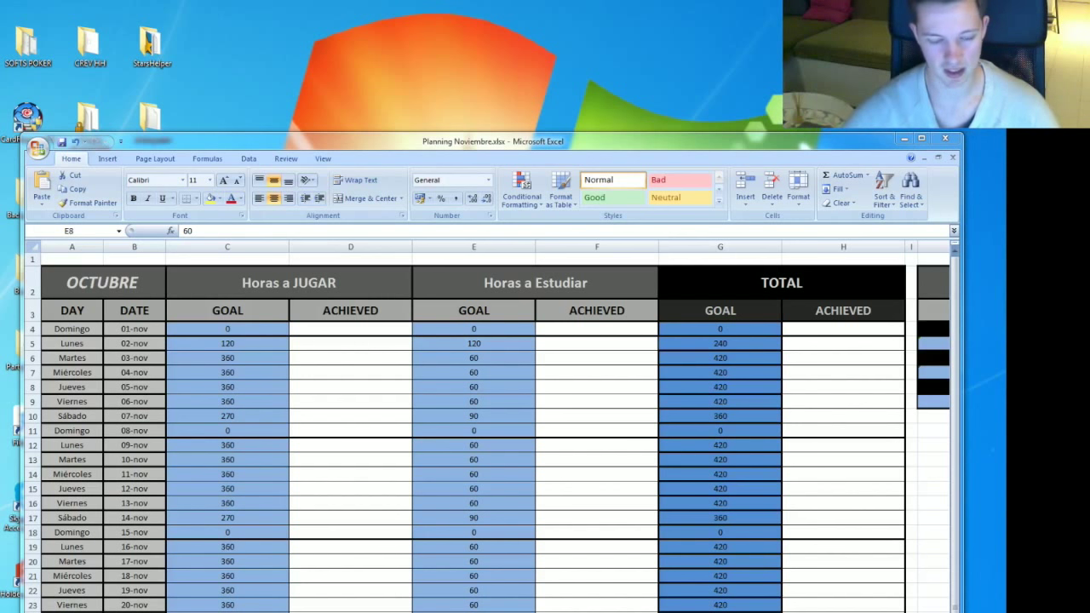
Step: Examine the daily playing and study goals for the first November week, from 02-nov to 08-nov
left_click(236, 428)
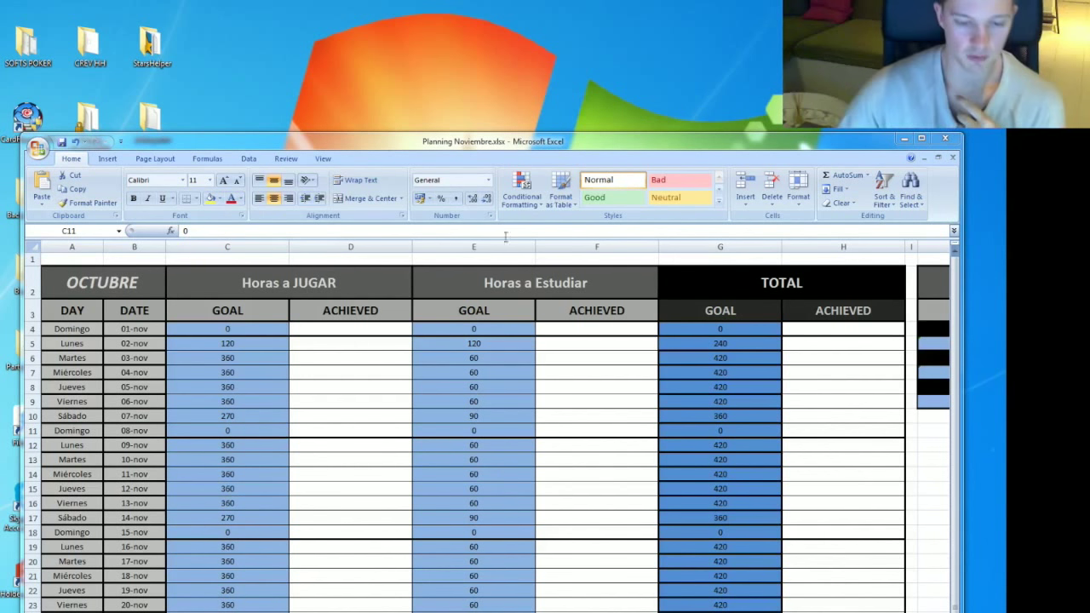
left_click(222, 347)
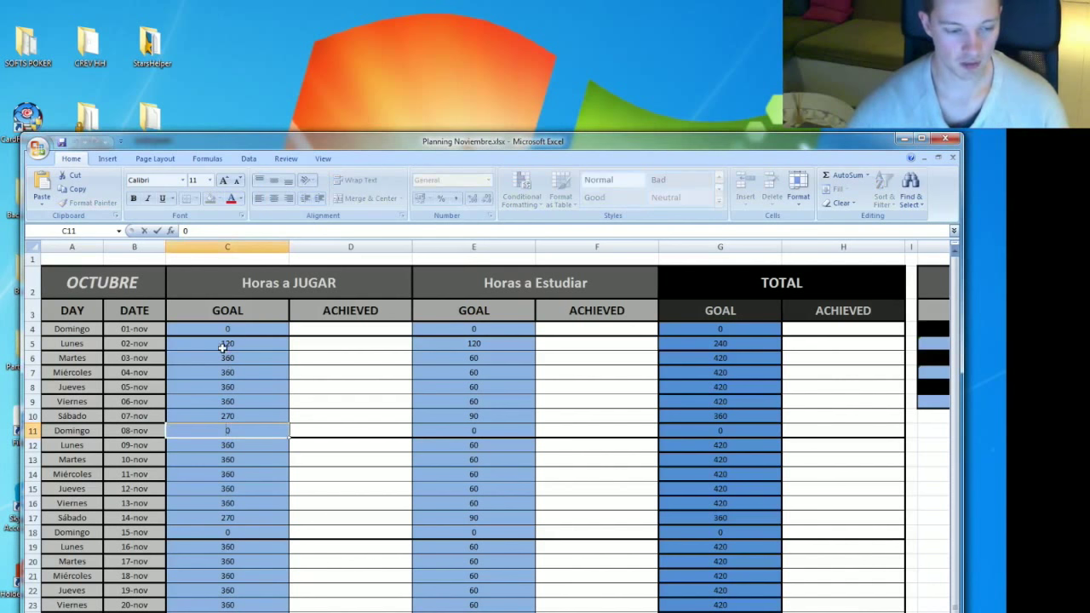
left_click(224, 345)
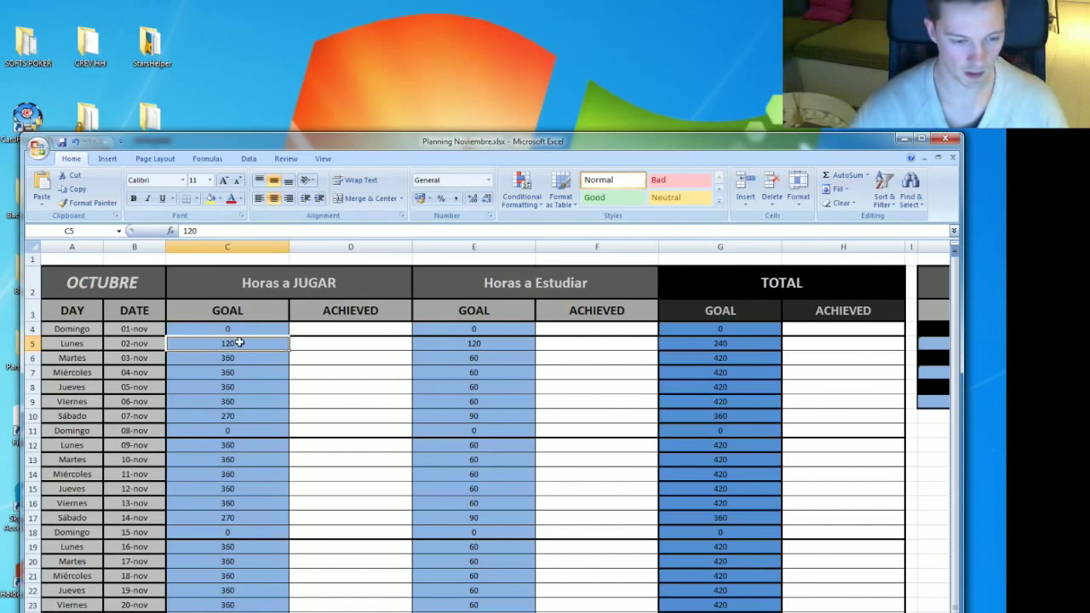
left_click(244, 359)
left_click(240, 373)
left_click(241, 385)
left_click(245, 404)
left_click(460, 400)
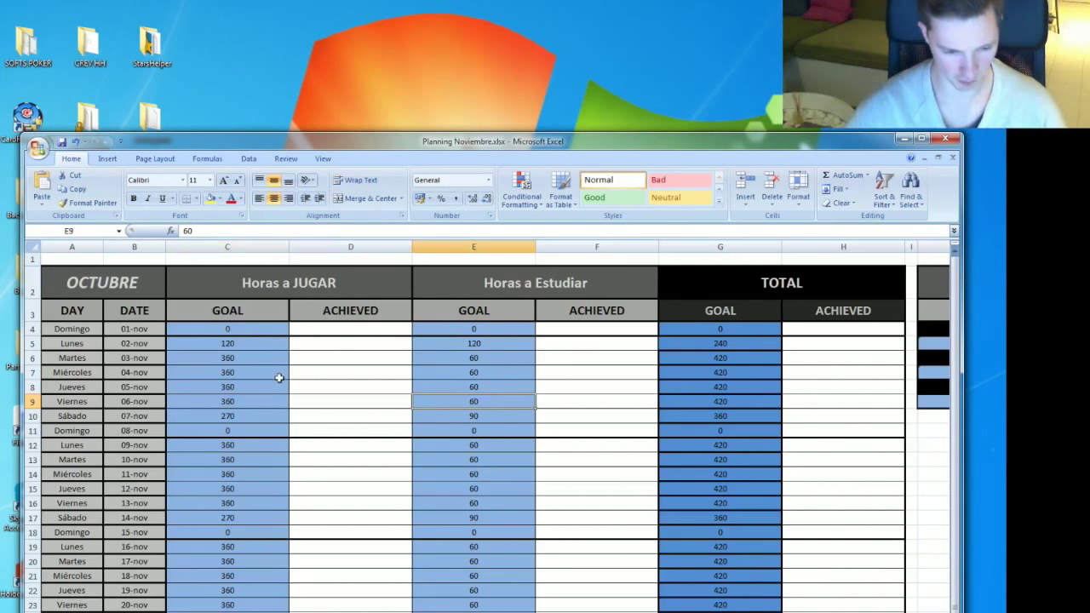
left_click(201, 418)
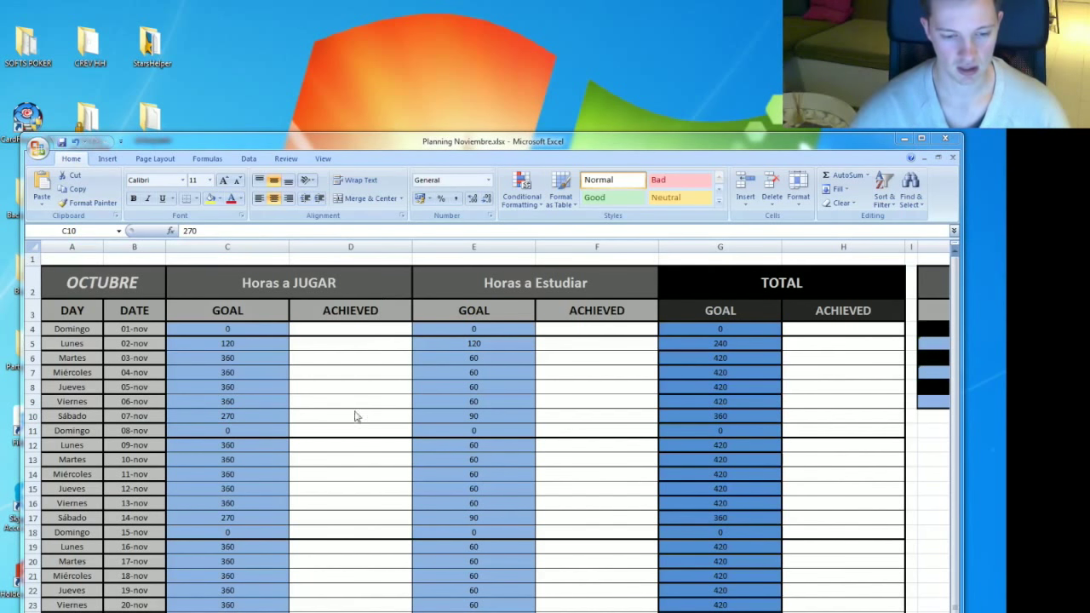
left_click(457, 415)
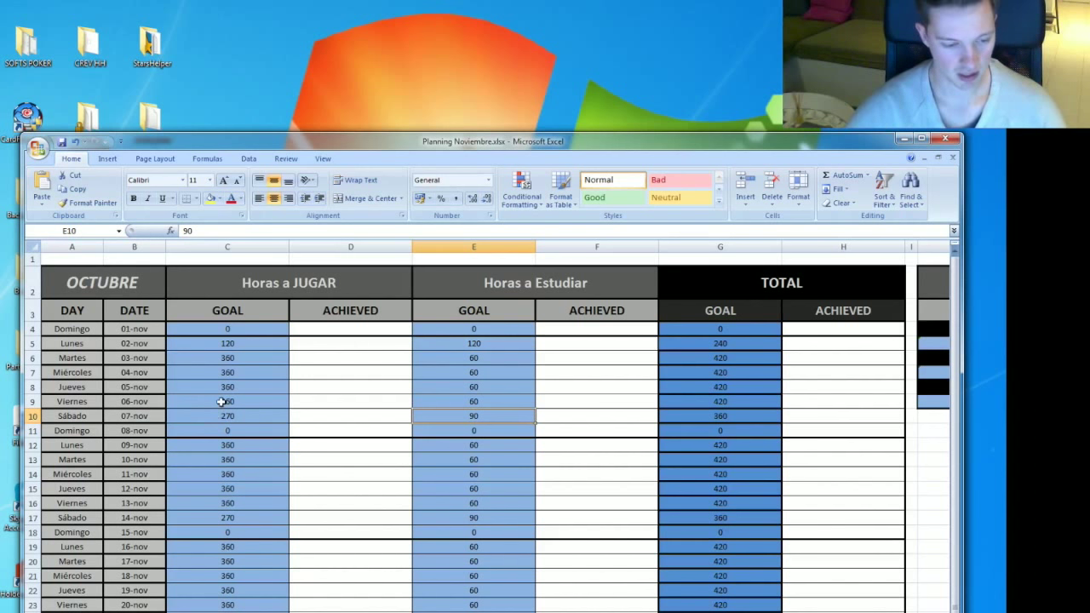
Step: Examine the playing goals for the week of 09-nov to 15-nov and the study goals from 04-nov onward
left_click_drag(220, 343, 211, 528)
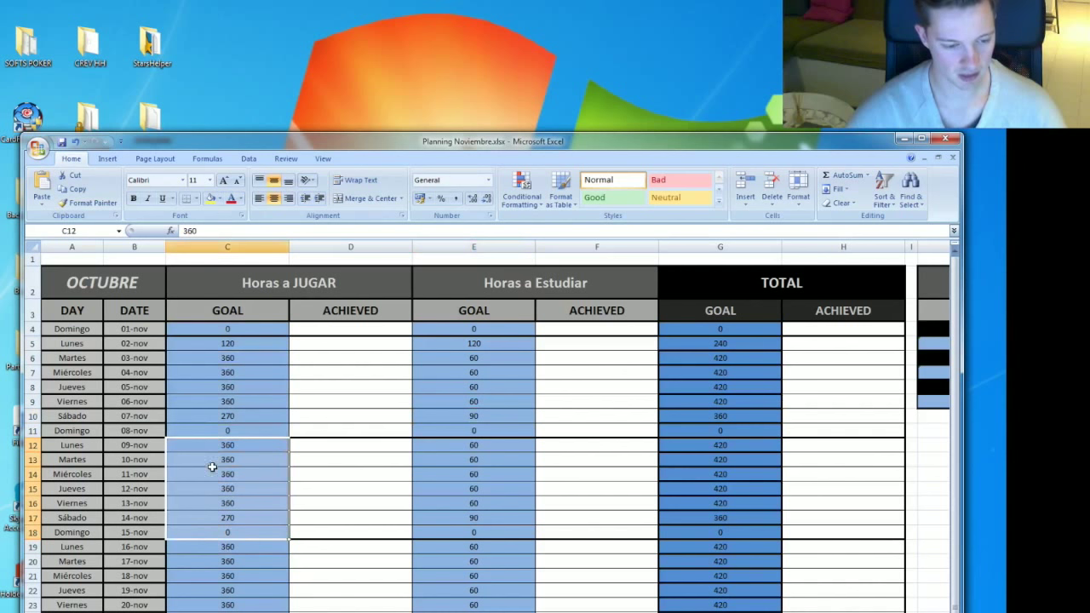
left_click(205, 444)
left_click_drag(205, 452, 205, 460)
left_click_drag(209, 520, 209, 533)
mouse_move(210, 445)
left_mouse_down()
mouse_move(210, 460)
mouse_move(210, 445)
left_mouse_up()
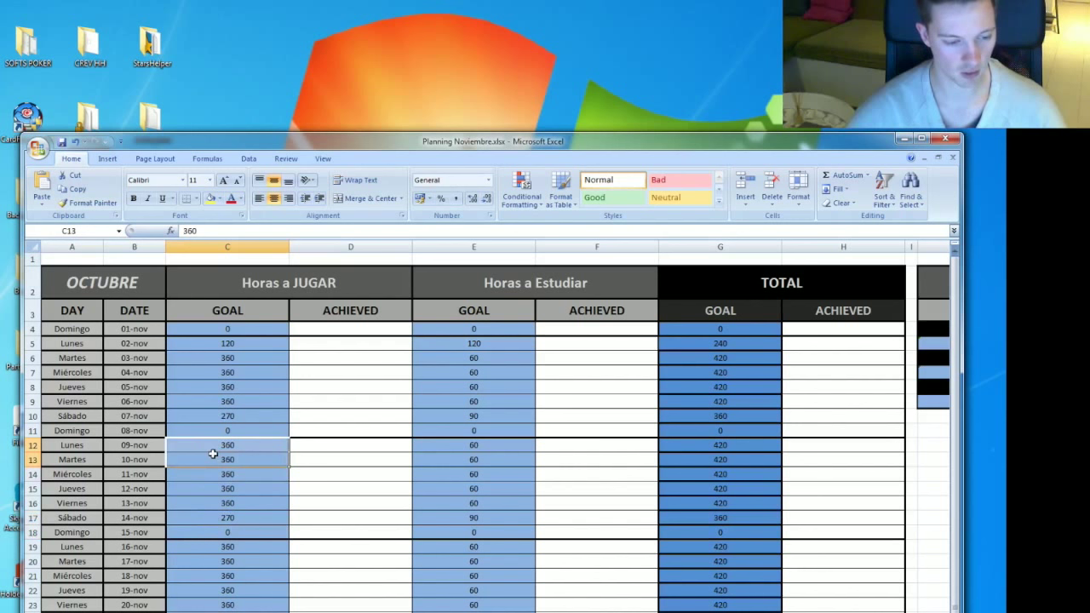
left_click(356, 500)
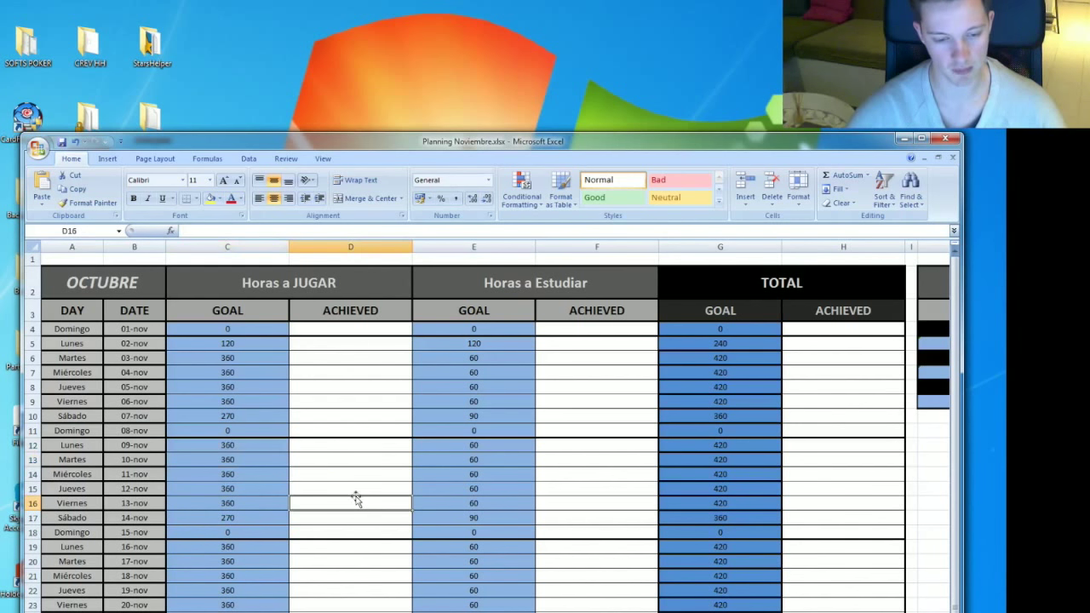
left_click(358, 485)
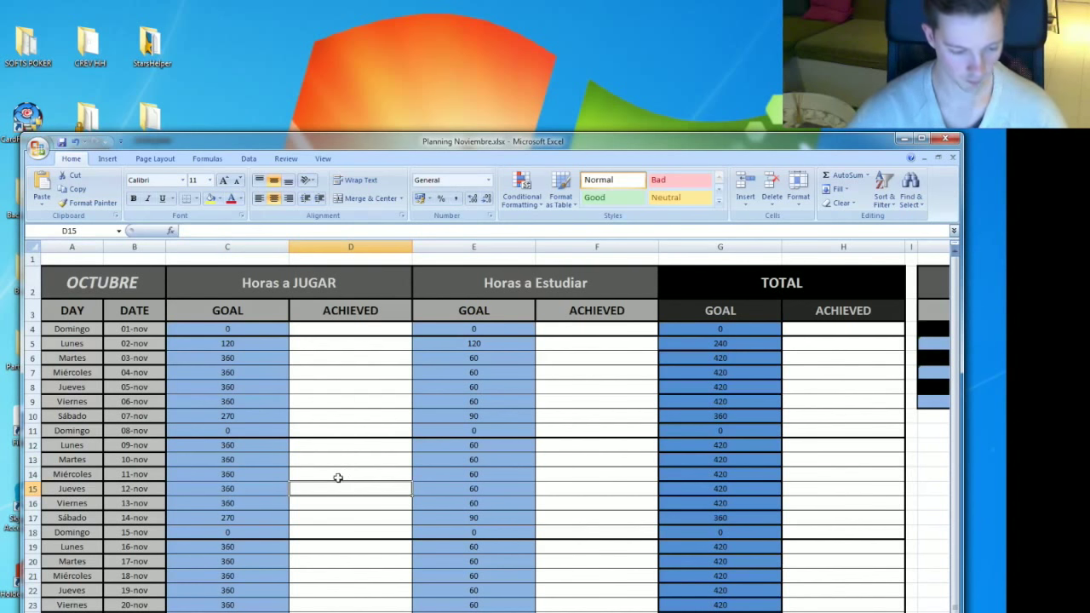
left_click_drag(459, 373, 460, 606)
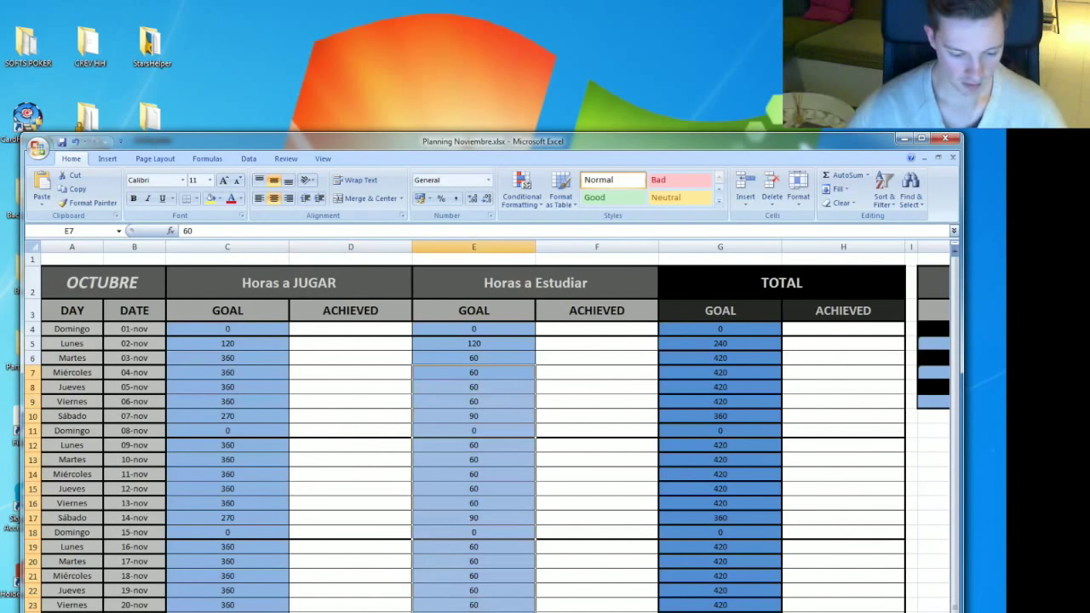
Step: Select the ACHIEVED totals below the daily rows in columns D, F and H, and open their fill colour choices
left_click(349, 611)
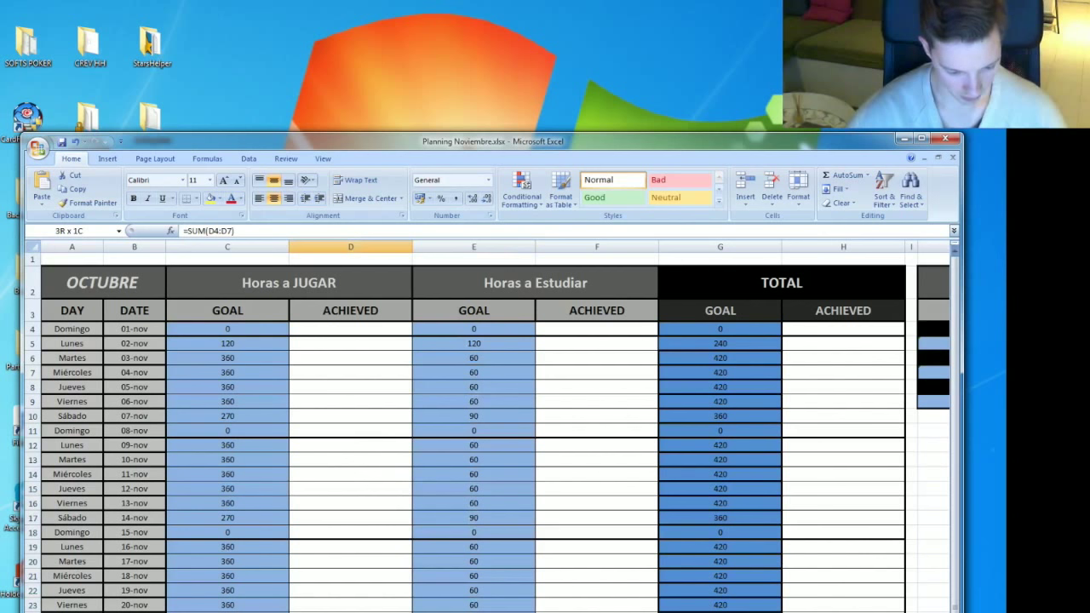
left_click(596, 611, "ctrl")
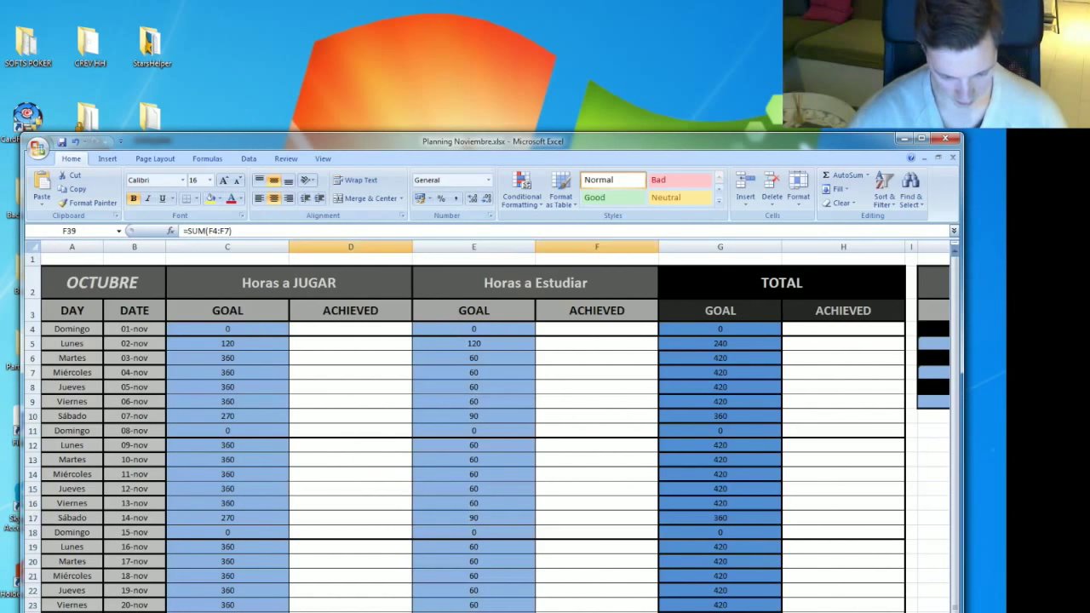
left_click(843, 611, "ctrl")
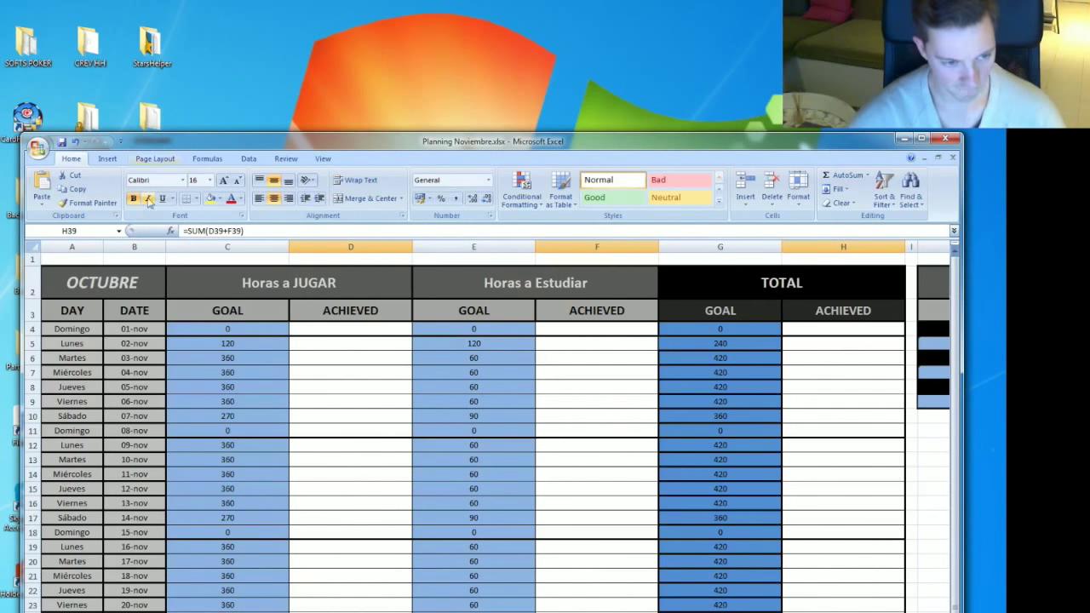
left_click(219, 198)
left_click(526, 531)
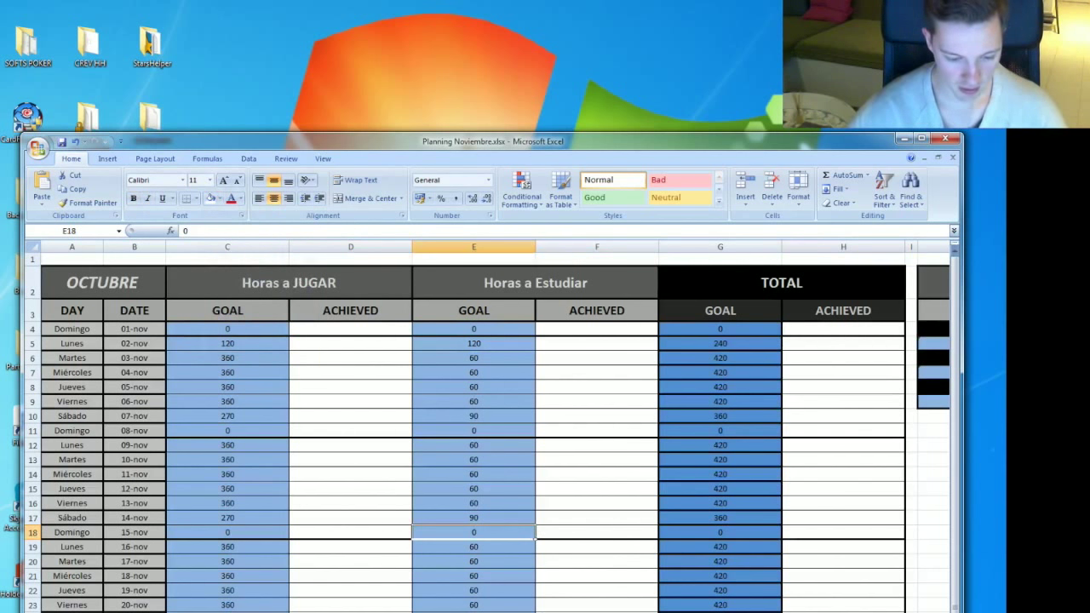
Step: Examine the combined goal total in G34 and the weekend rows around 14-nov
left_click(719, 612)
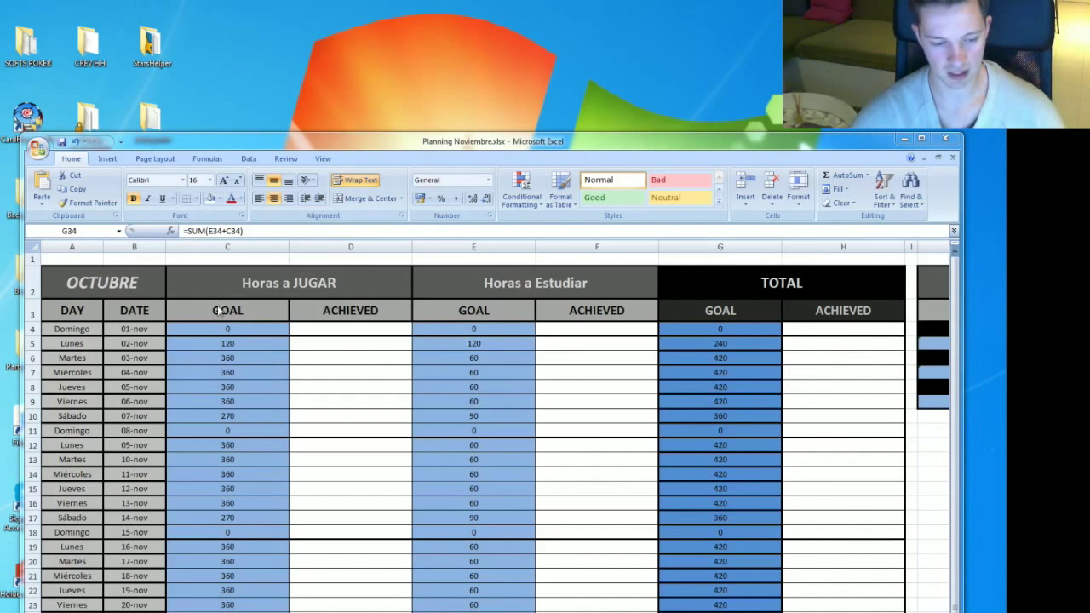
left_click_drag(365, 539, 547, 518)
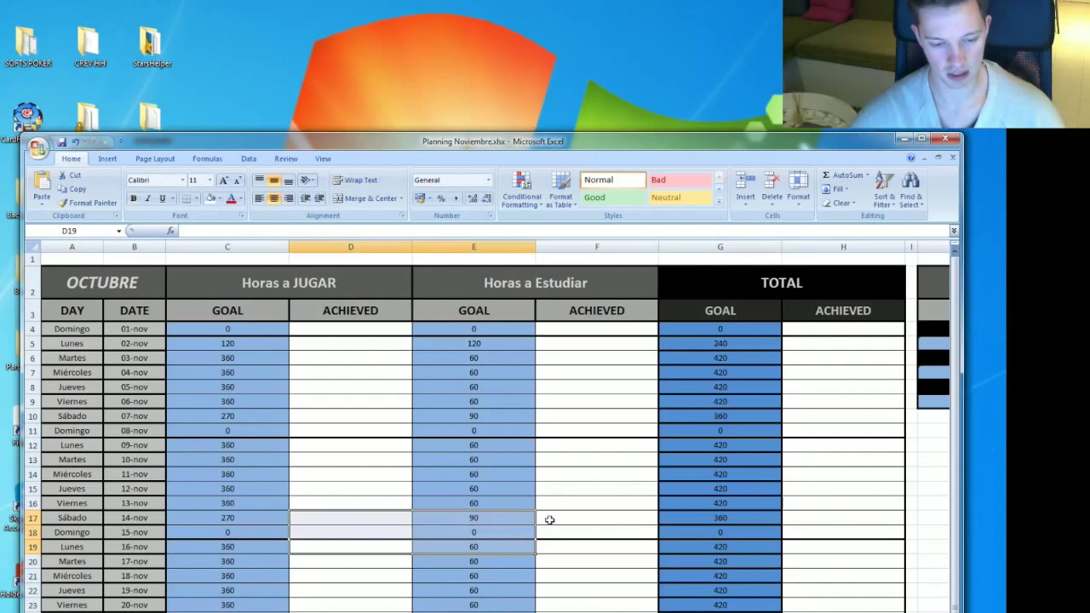
left_click(309, 519)
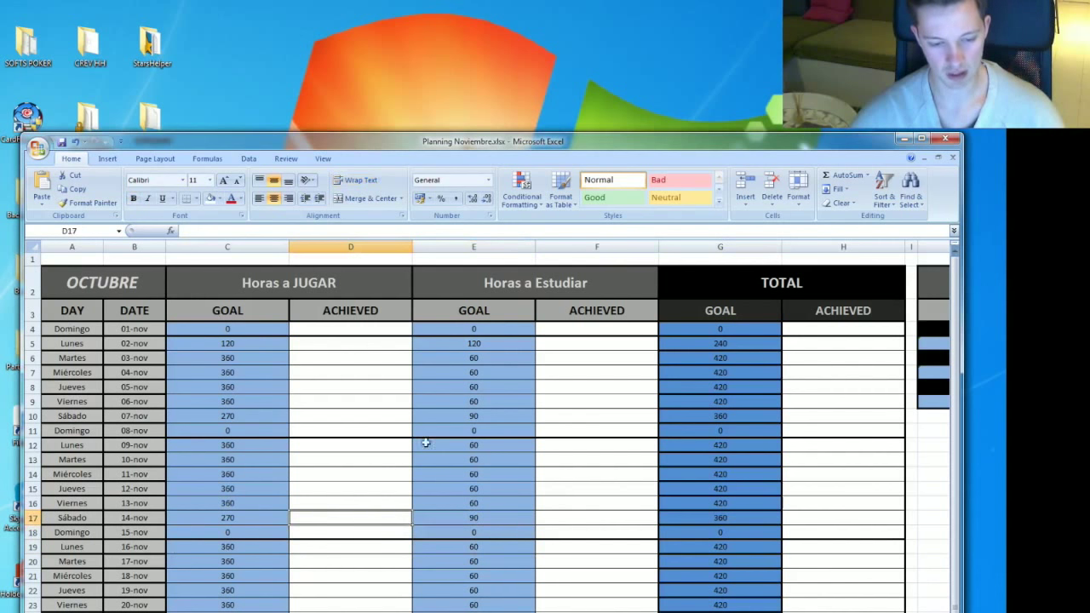
Step: Close Planning Noviembre.xlsx with its changes saved, and open Horario Noviembre.xlsx from the same folder
left_click(943, 139)
left_click(455, 326)
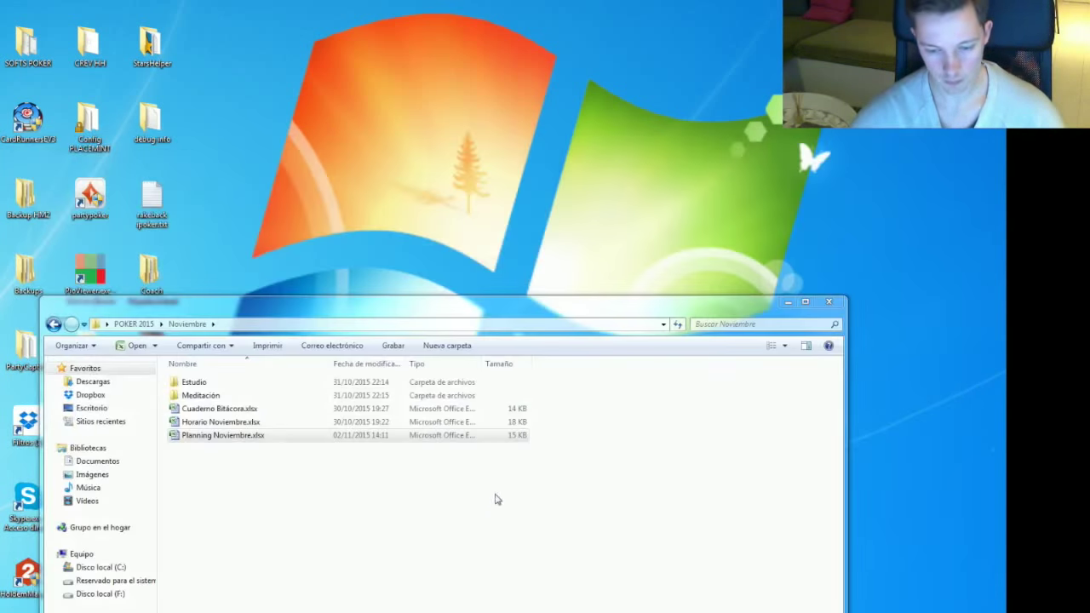
left_click(248, 423)
double_click(248, 423)
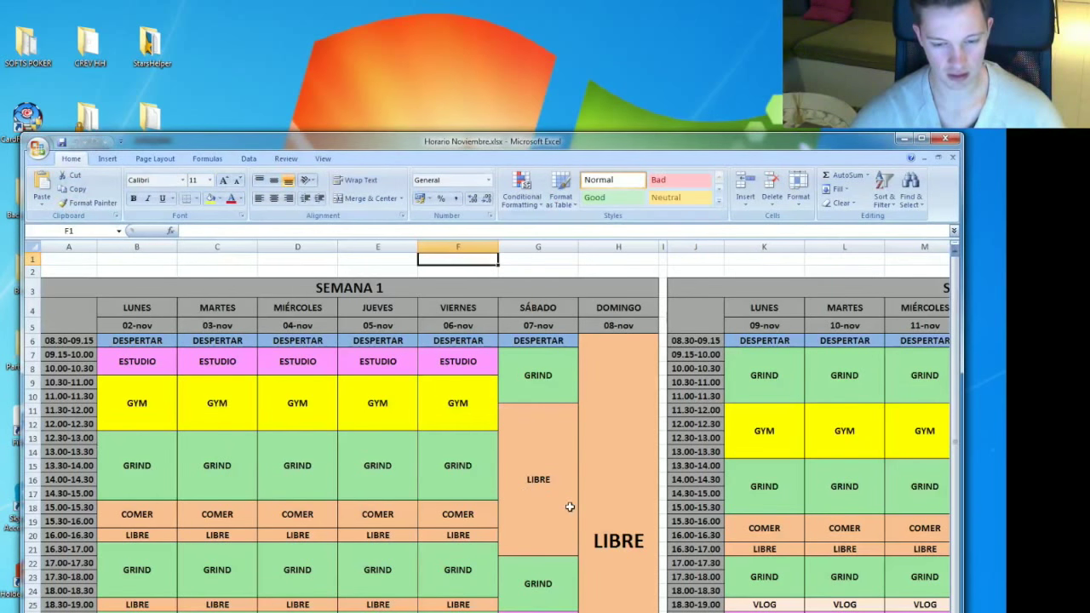
Step: Examine the Monday 16-nov blocks of SEMANA 3, from the morning GRIND down to ESTUDIO
scroll(213, 562, "down", 9)
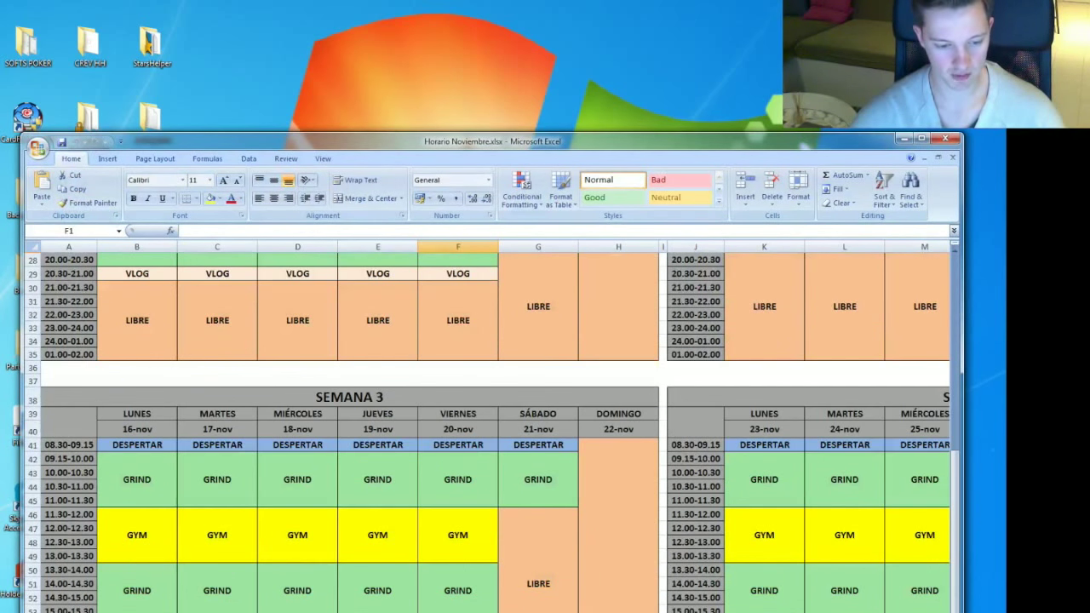
left_click(162, 467)
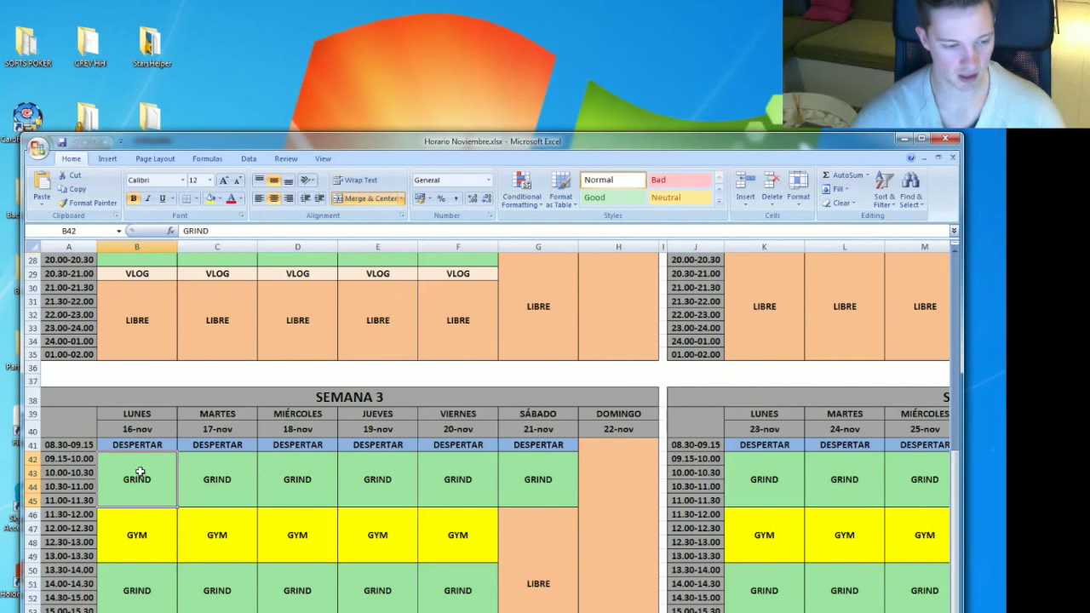
left_click(139, 542)
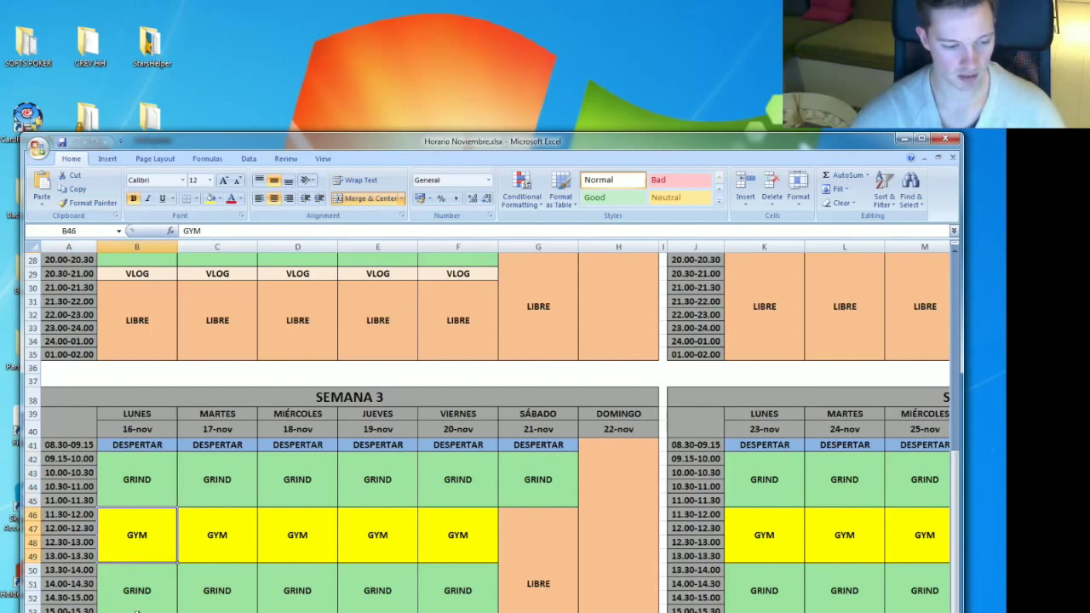
left_click(138, 595)
key("Down")
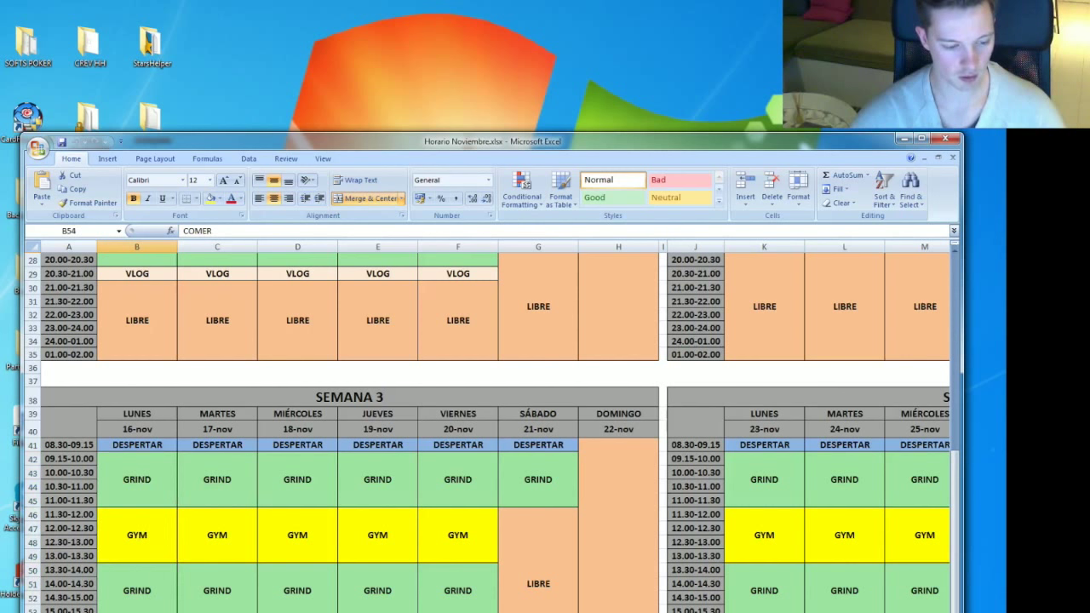
key("Down")
key("Down")
key("Down")
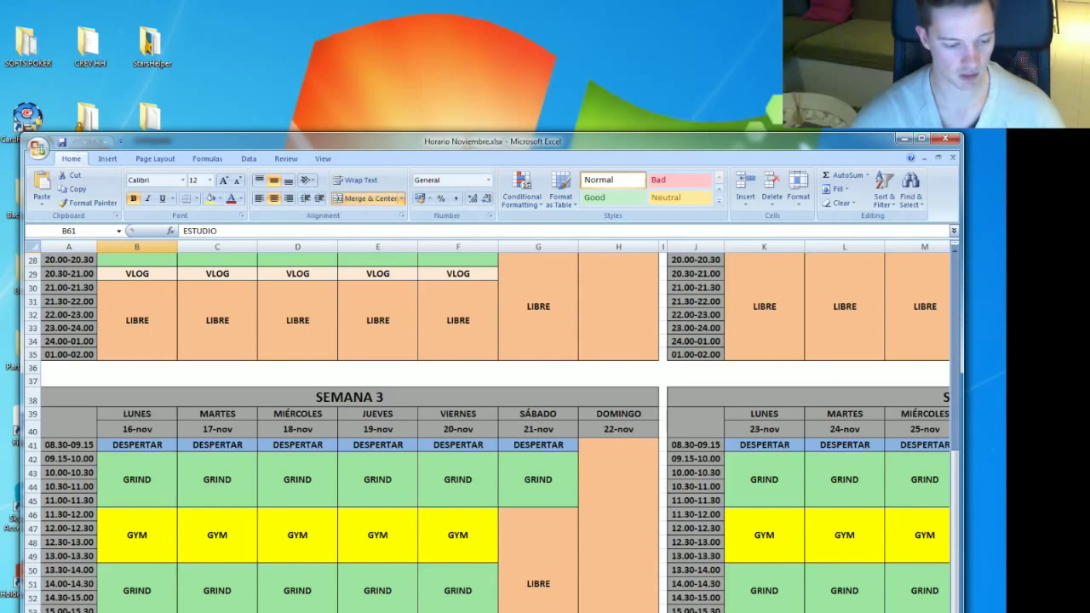
Step: Examine the Monday 02-nov blocks of SEMANA 1, from the morning ESTUDIO down to the 18.30-19.00 LIBRE
scroll(140, 460, "up", 9)
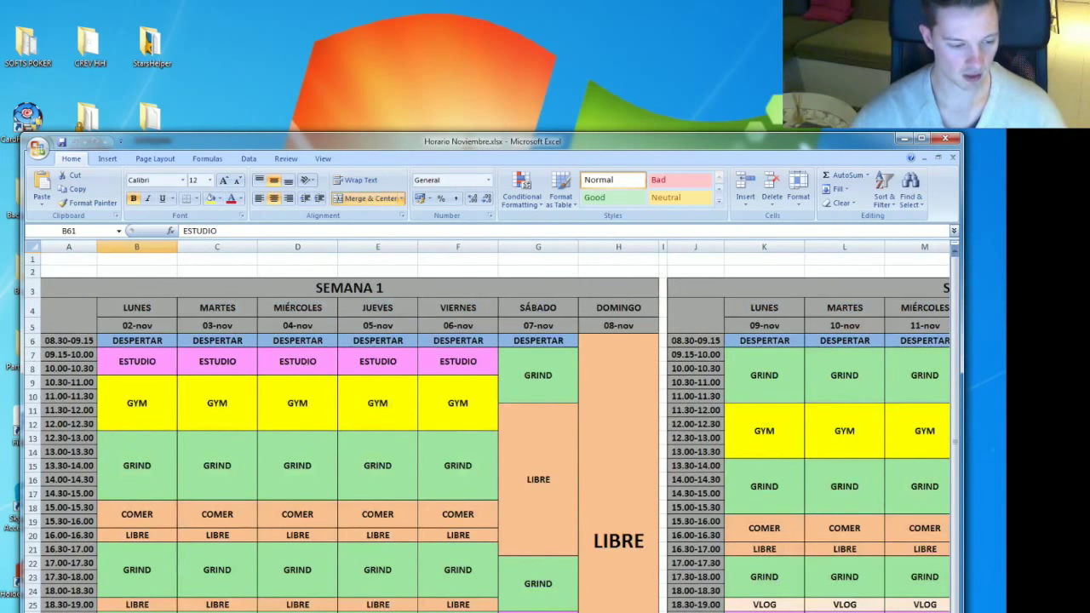
key("ctrl+Up")
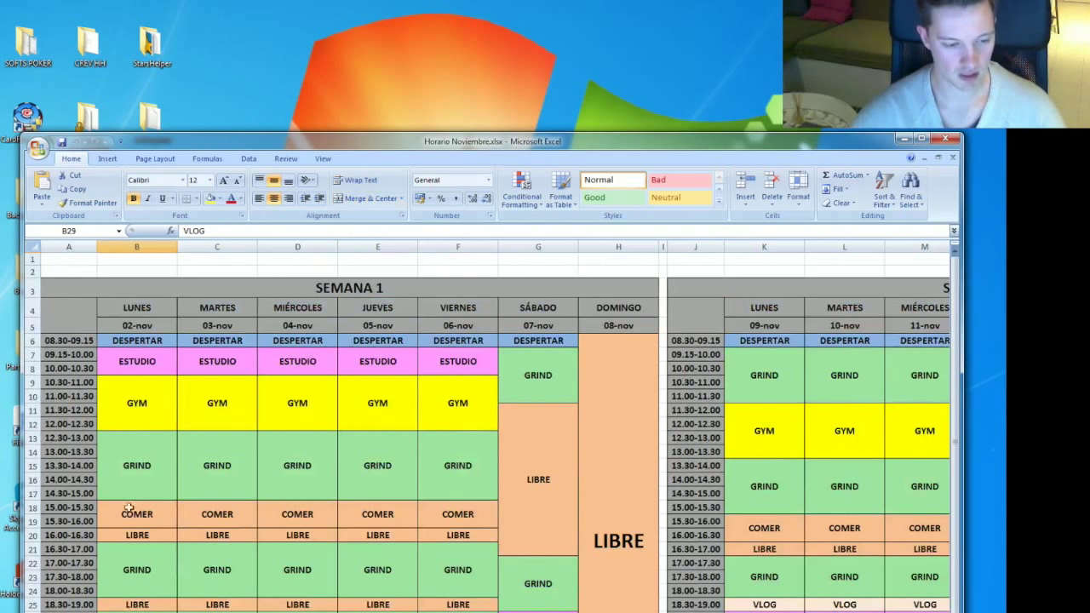
left_click(131, 451)
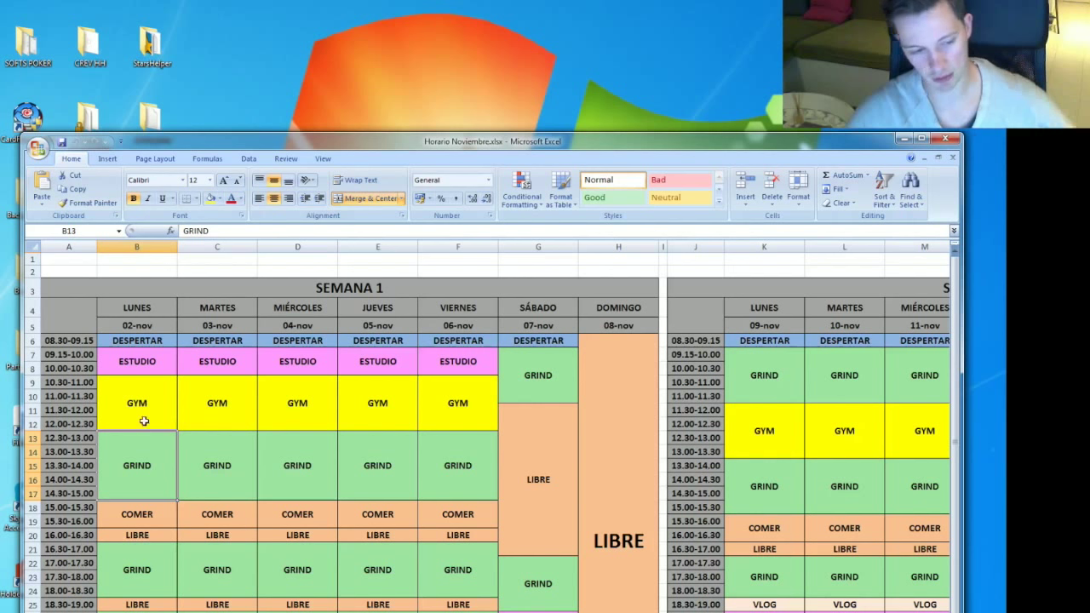
left_click(135, 366)
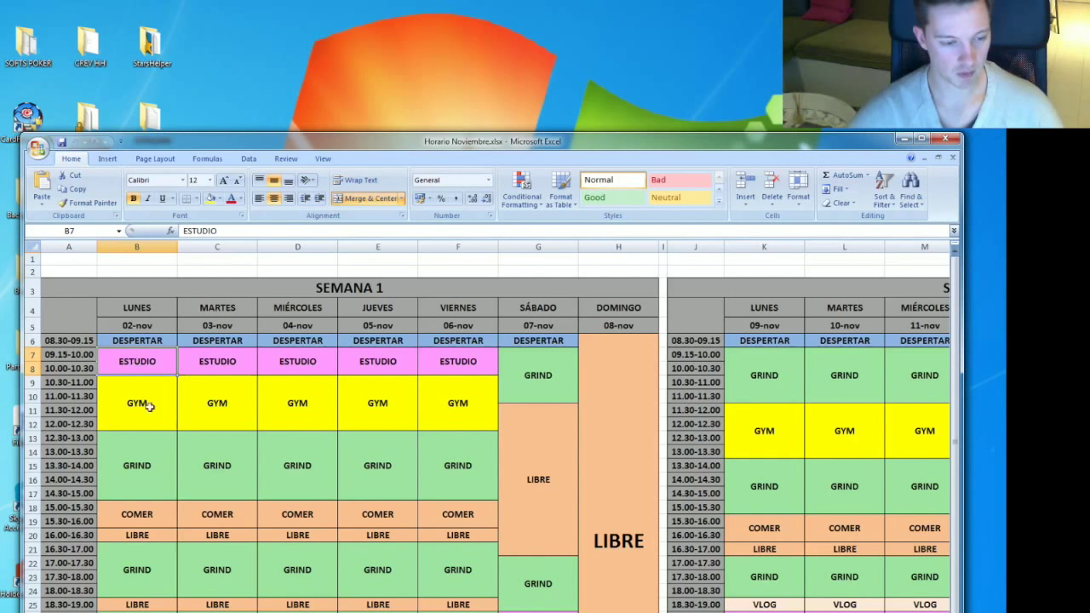
left_click(133, 399)
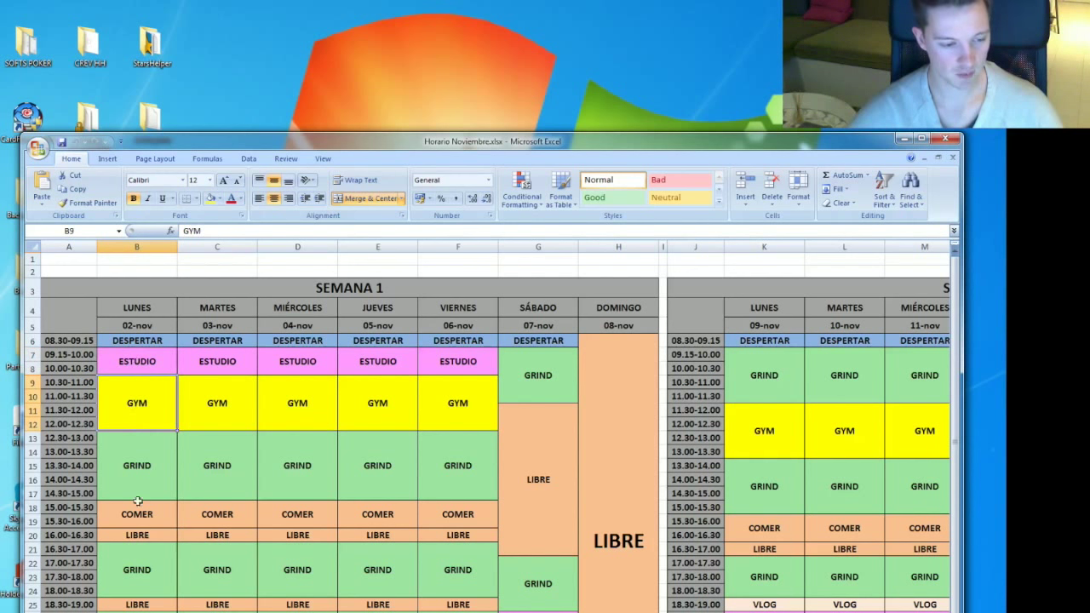
left_click(136, 465)
left_click(137, 514)
left_click(128, 575)
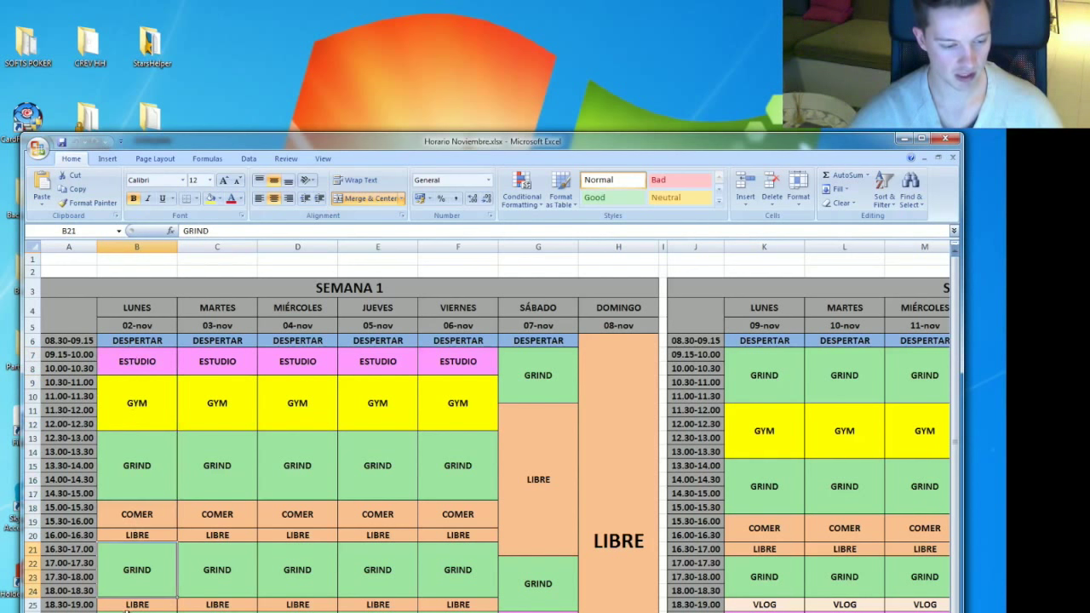
left_click(128, 605)
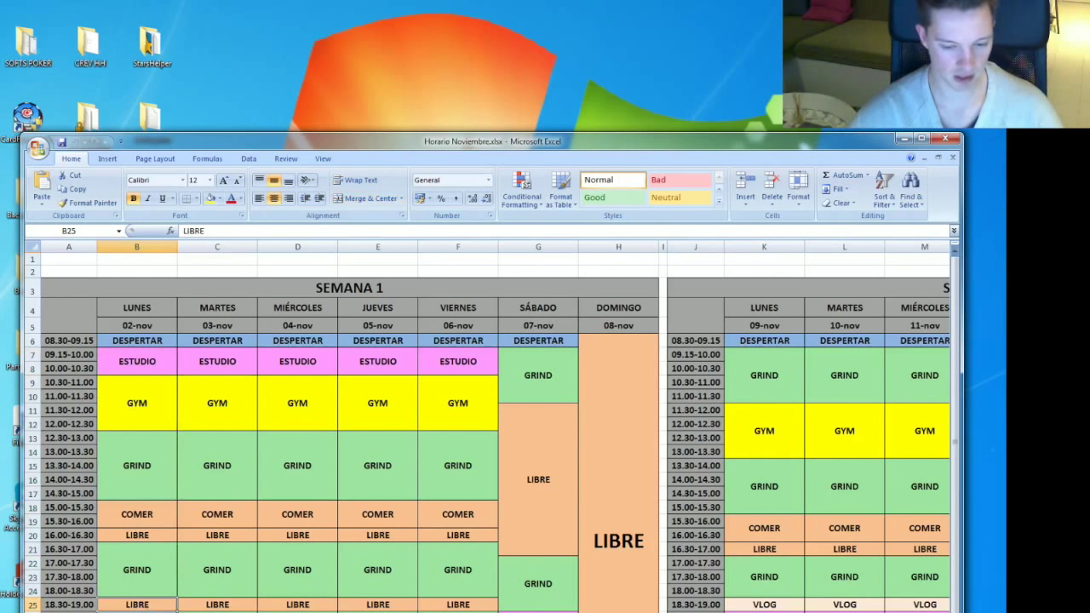
scroll(491, 433, "down", 1)
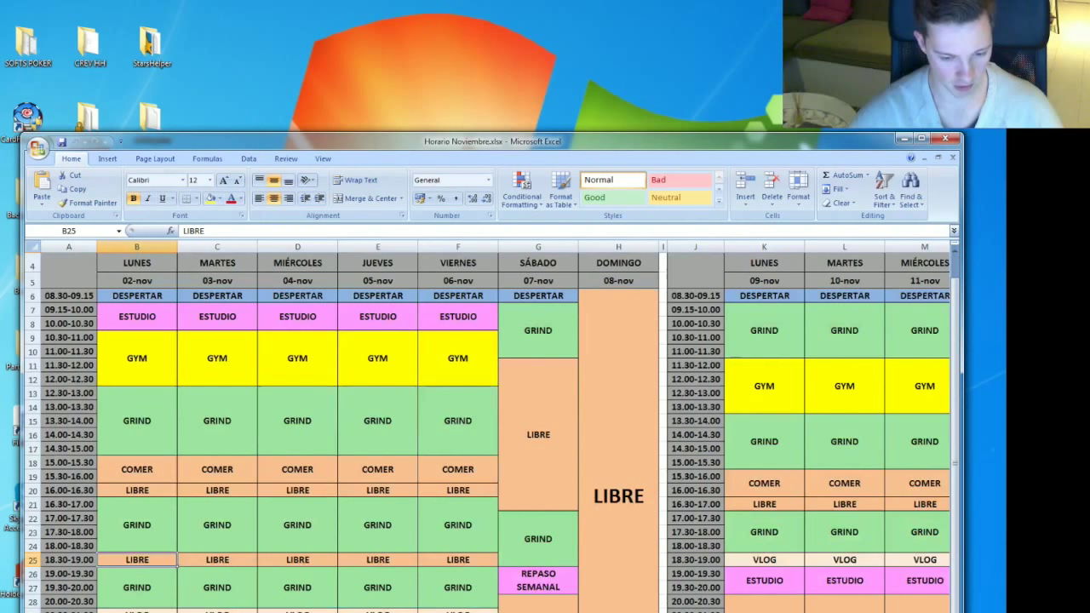
scroll(191, 609, "up", 1)
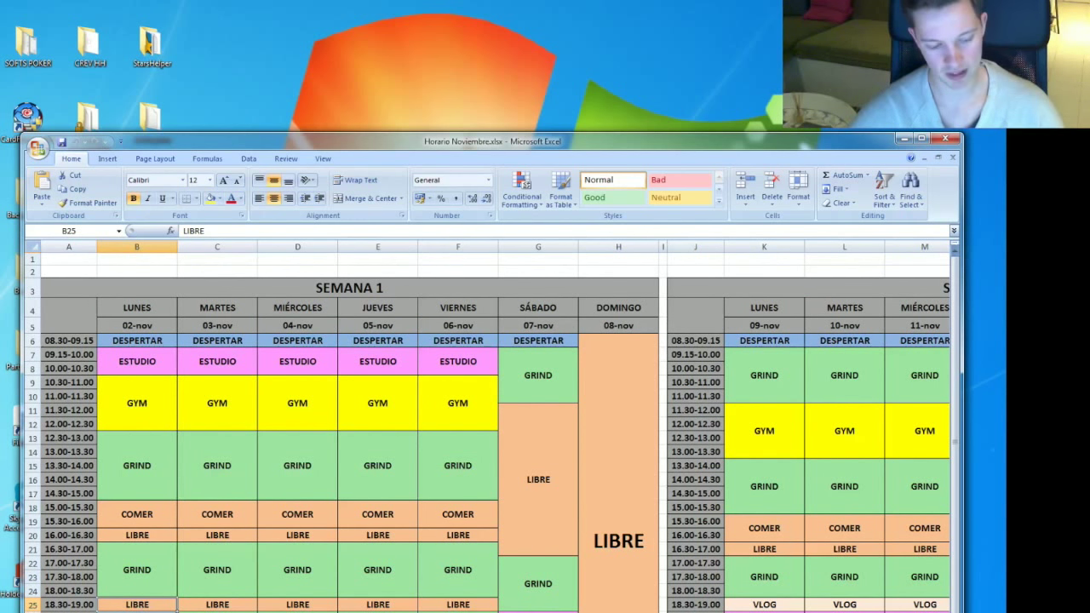
Step: Unmerge and clear Monday's GRIND block at B26, and extend the LIBRE block at B25 over B26 by merging the cells
key("Down")
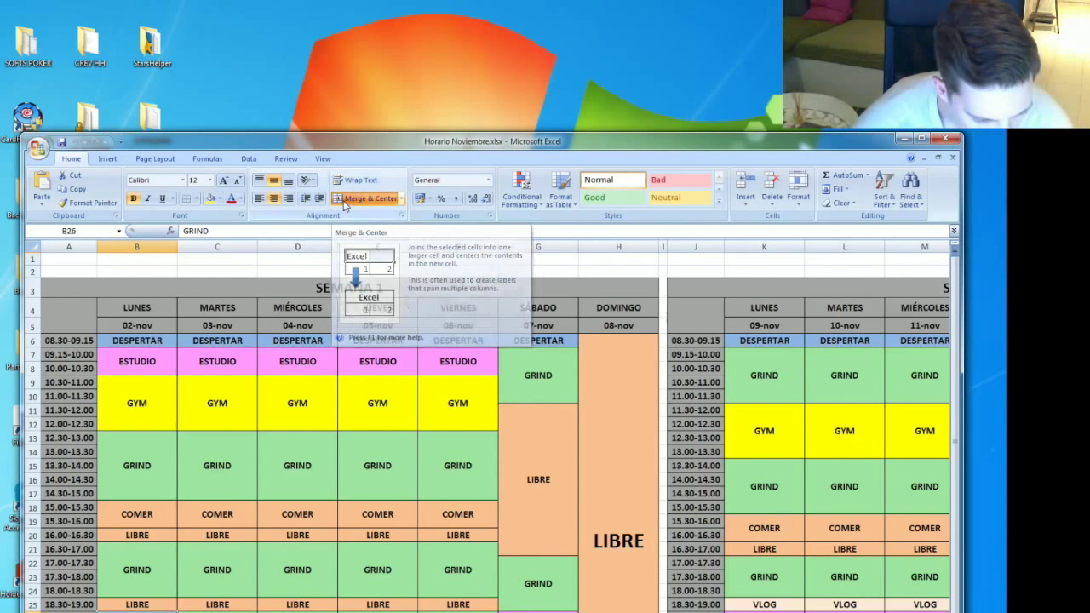
key("ctrl+c")
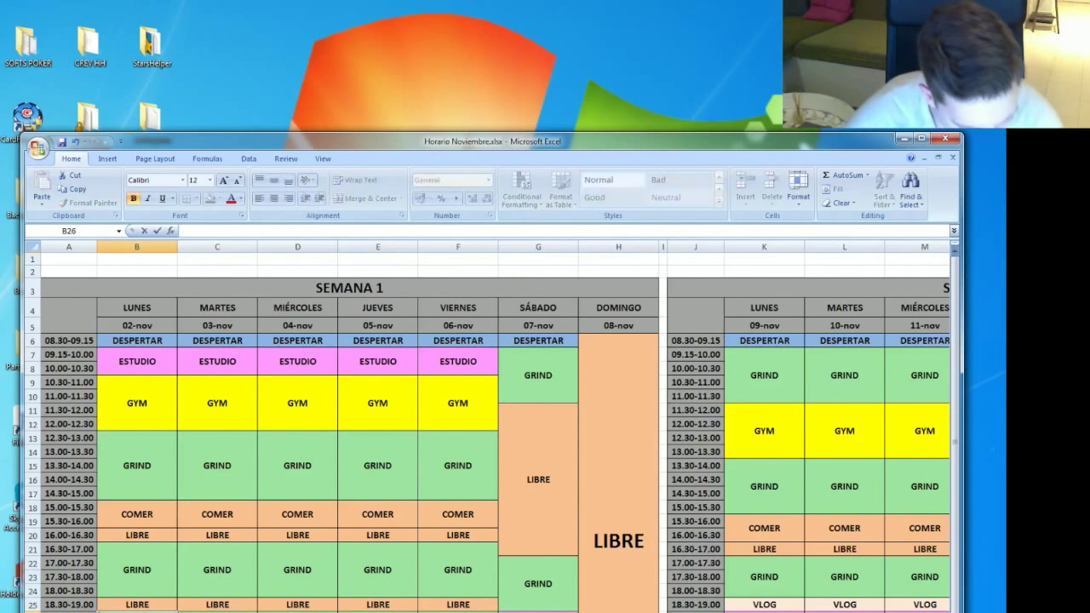
left_click(137, 605)
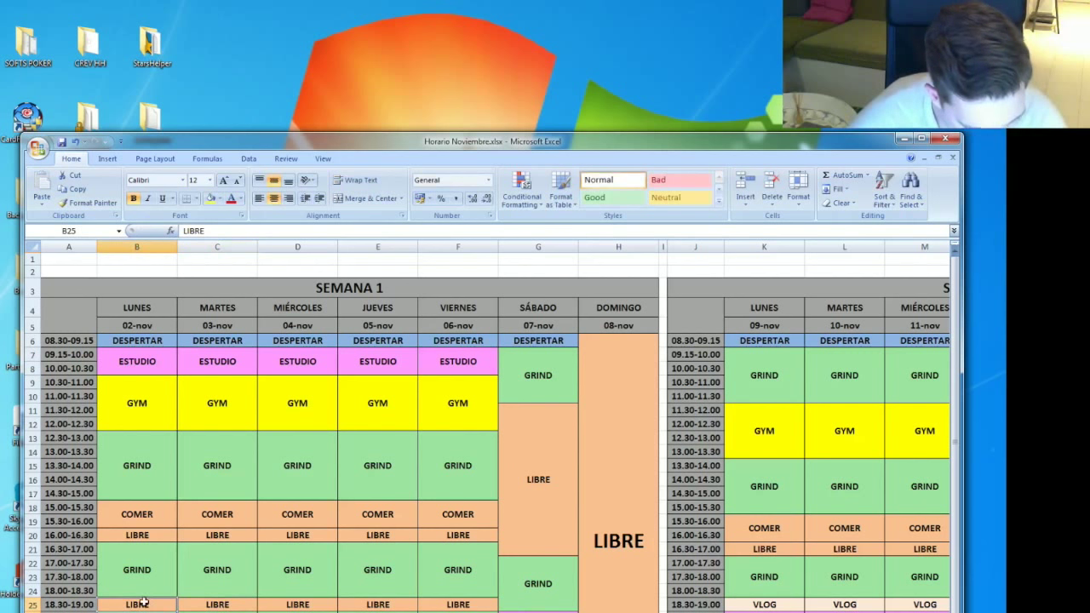
left_click(363, 199)
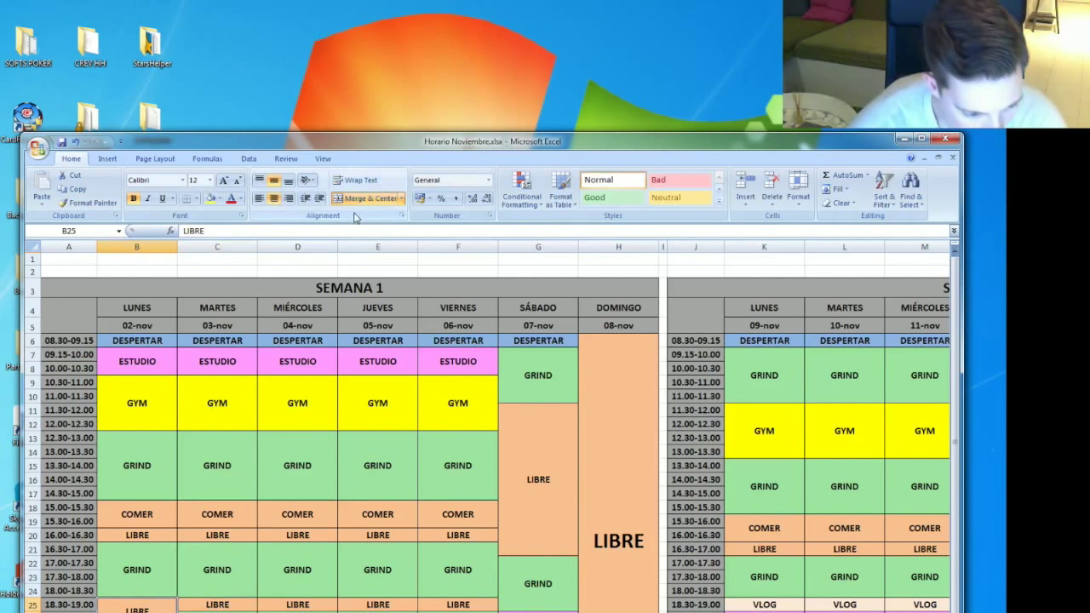
left_click(272, 524)
Step: Rebuild Monday's evening GRIND block as merged cells directly below the lengthened LIBRE block
left_click(137, 466)
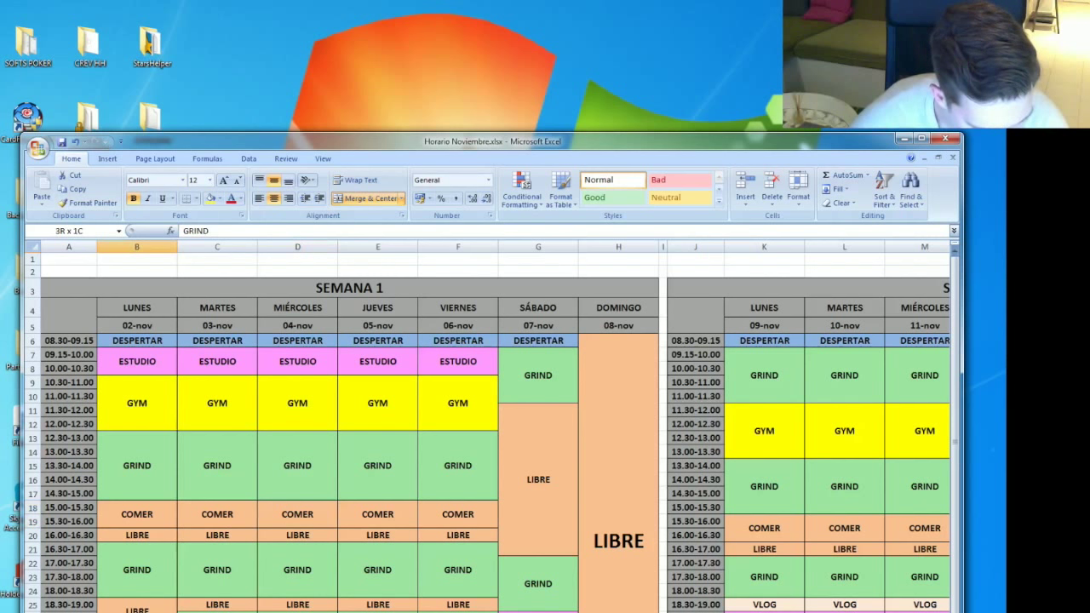
left_click(137, 609)
left_click_drag(137, 610, 137, 611)
left_click(270, 502)
Step: Put VLOG in Monday's cell B30 and merge the cells from B31 downward as the night LIBRE block
key("ctrl+z")
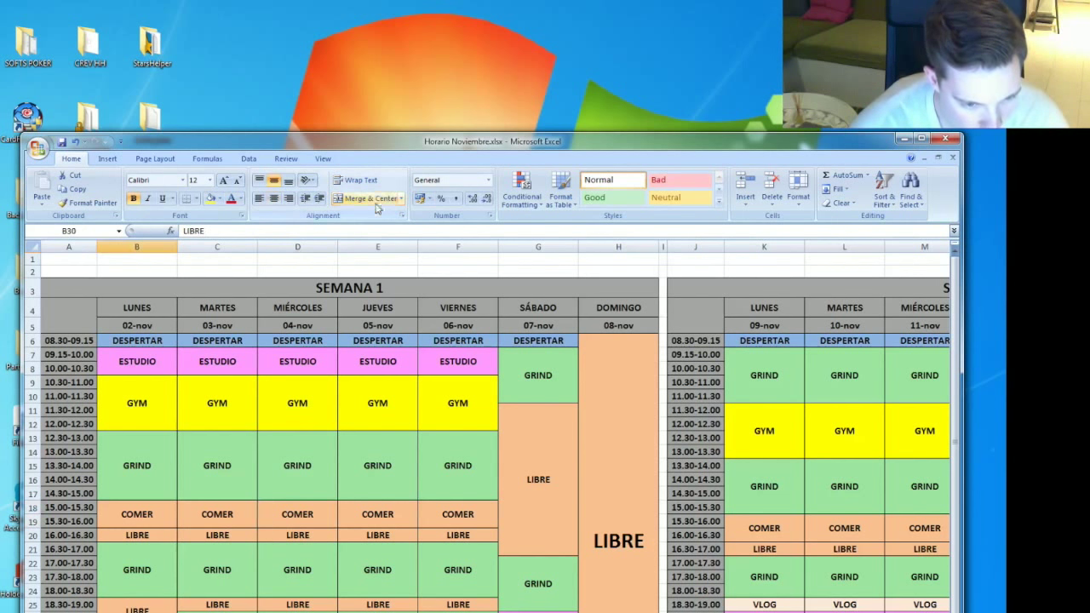
key("Up")
key("Right")
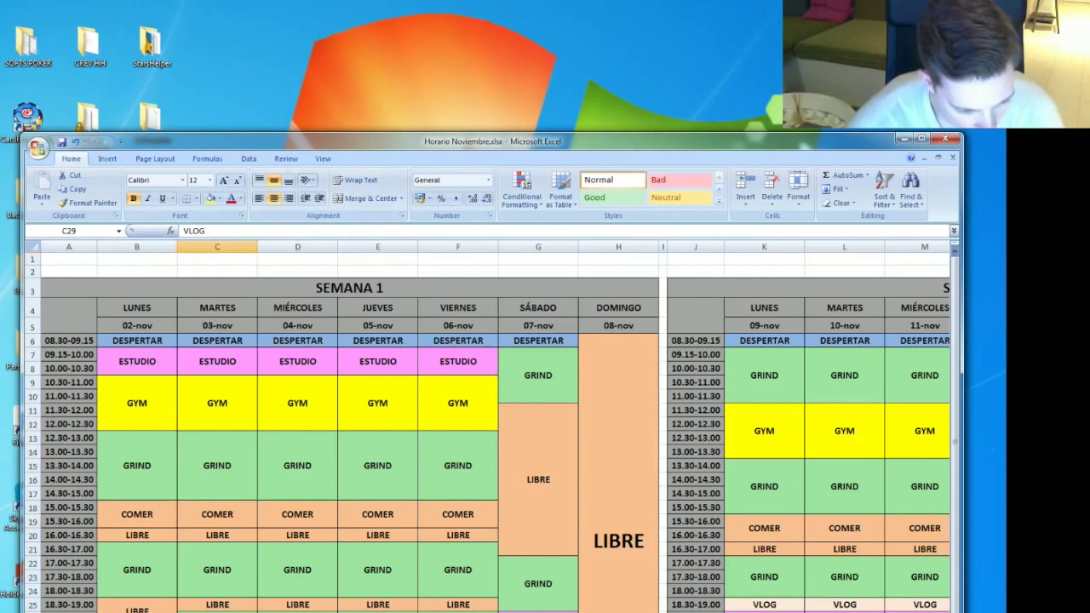
key("Left")
key("Down")
key("Down")
key("Down")
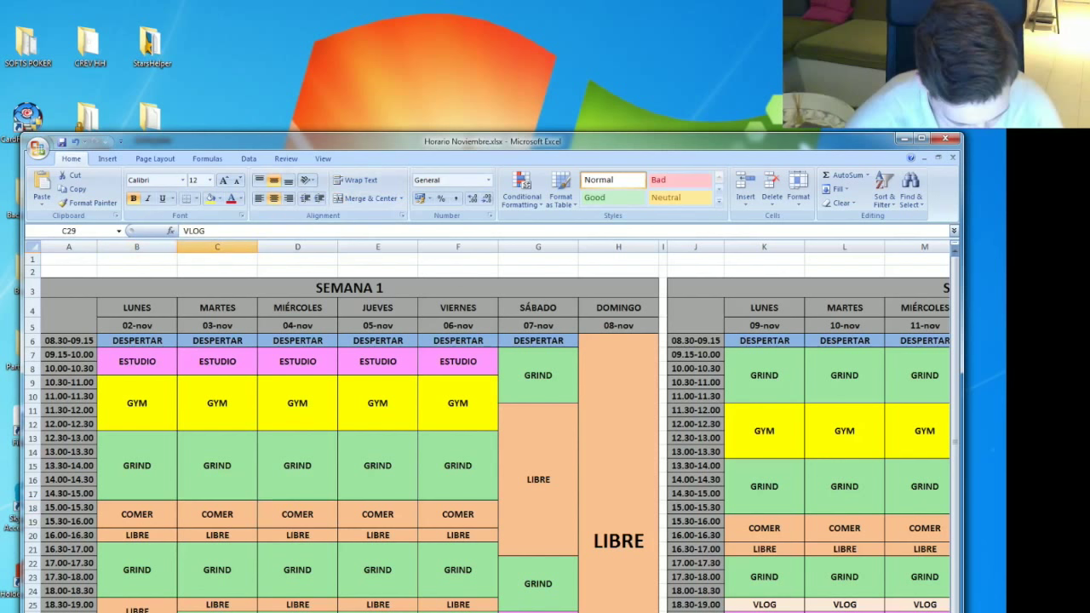
key("Return")
key("shift+Down")
key("shift+Down")
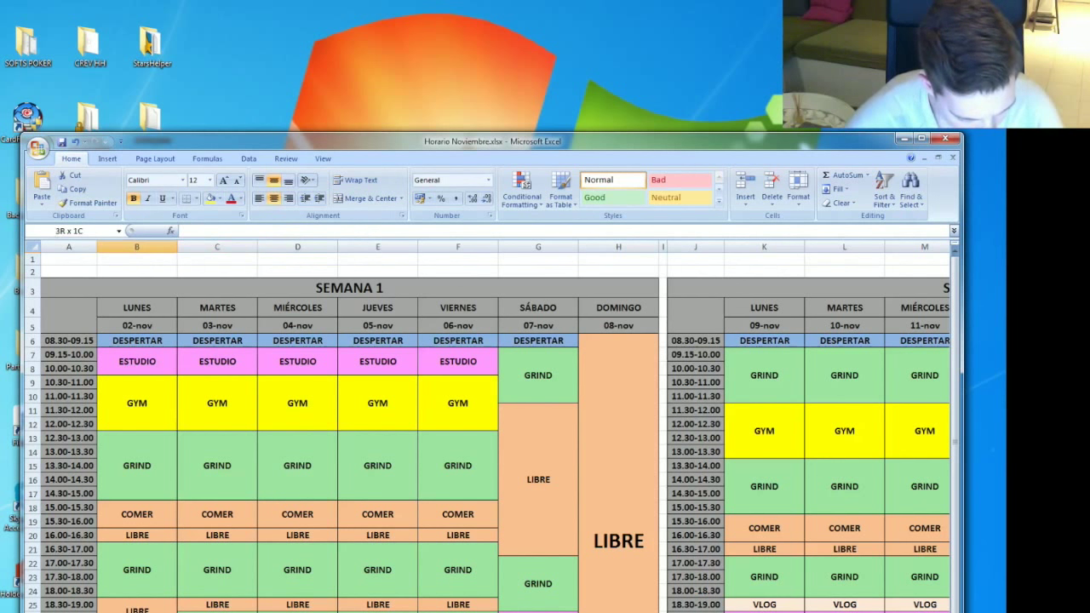
left_click(370, 197)
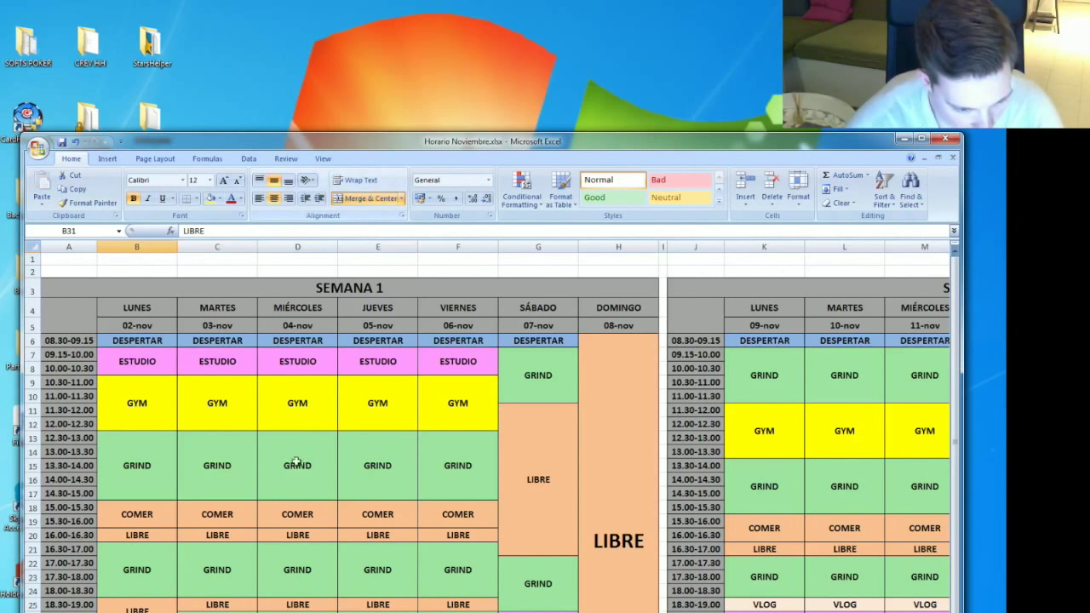
left_click(272, 520)
Step: Copy Monday's SEMANA 1 blocks from DESPERTAR downward to the Tuesday, Wednesday, Thursday and Friday columns
left_click_drag(133, 339, 136, 612)
key("ctrl+c")
left_click(223, 340)
key("ctrl+v")
left_click(293, 340)
key("ctrl+v")
left_click(378, 340)
key("ctrl+v")
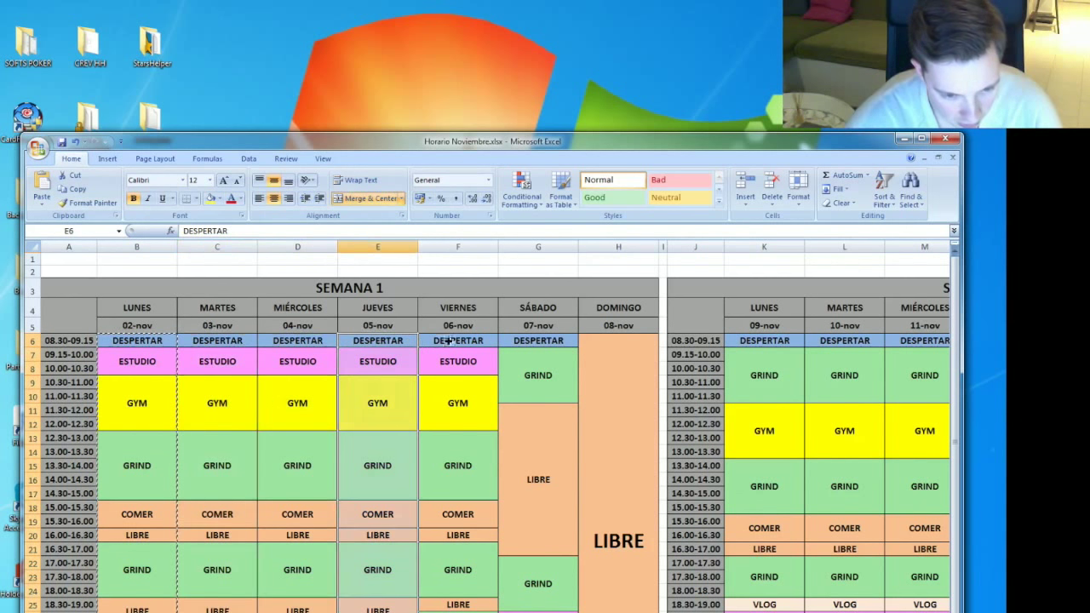
left_click(451, 342)
key("ctrl+v")
Step: Save the changes to Horario Noviembre.xlsx
left_click(549, 573)
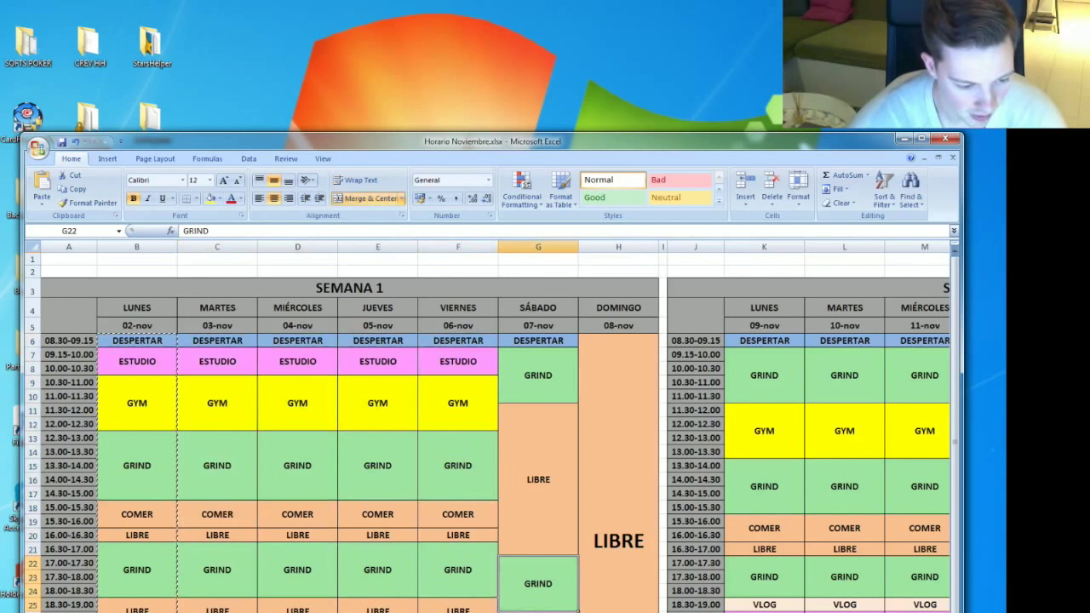
double_click(662, 438)
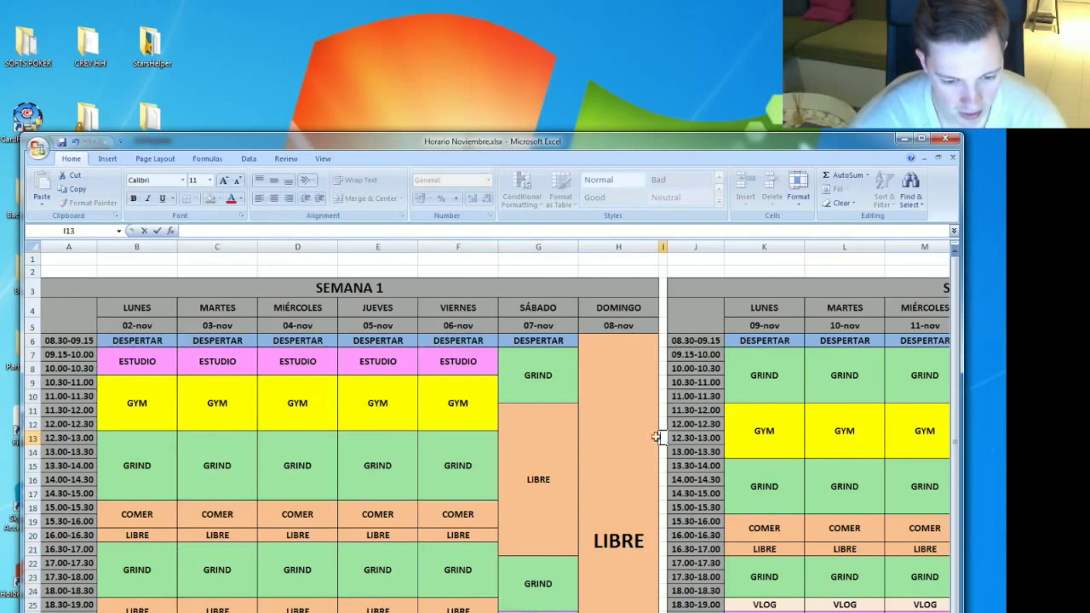
left_click(40, 148)
left_click(58, 231)
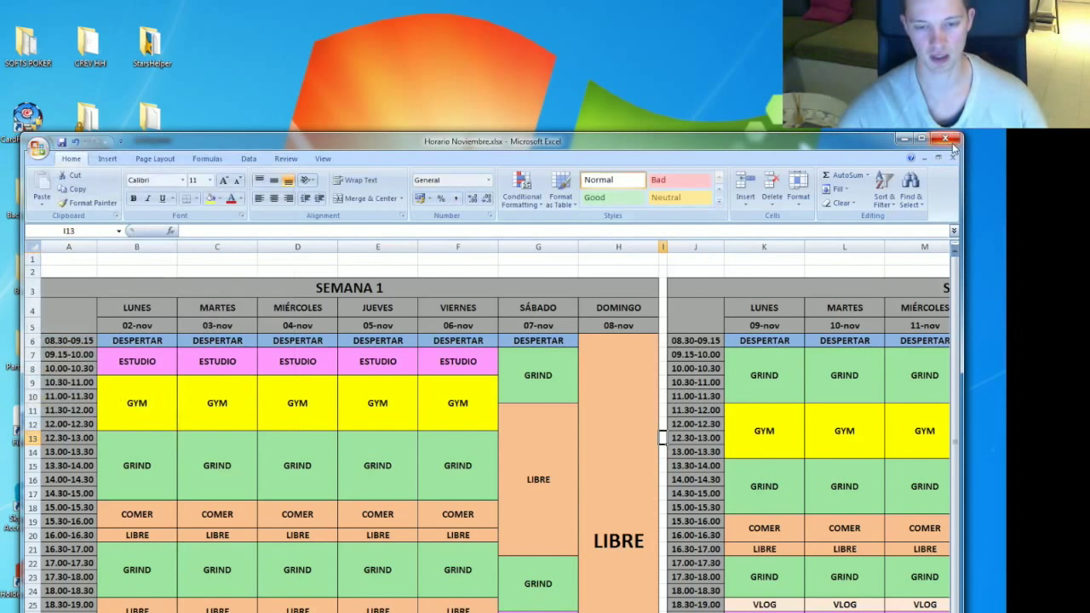
Step: Compare the SEMANA 1 ESTUDIO and GYM morning blocks with the Monday morning GRIND block in SEMANA 3
left_click(345, 422)
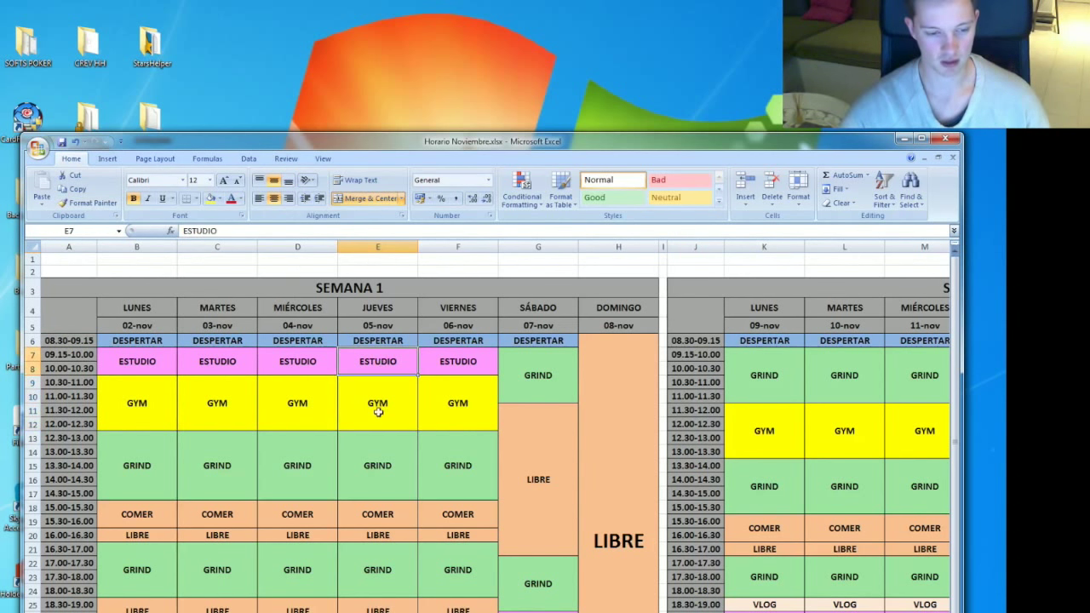
left_click(377, 360)
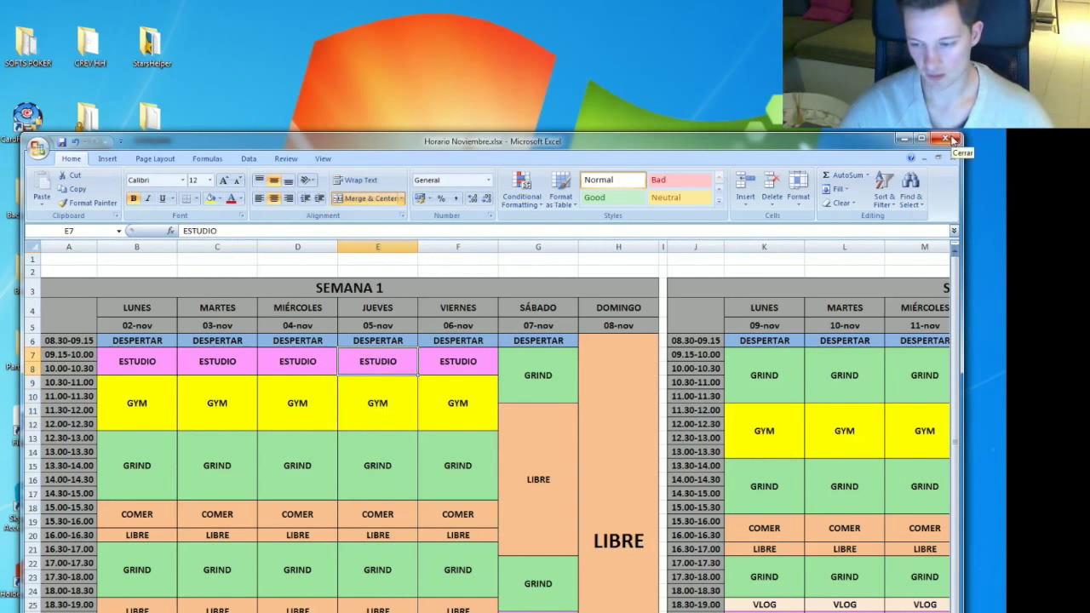
left_click(144, 408)
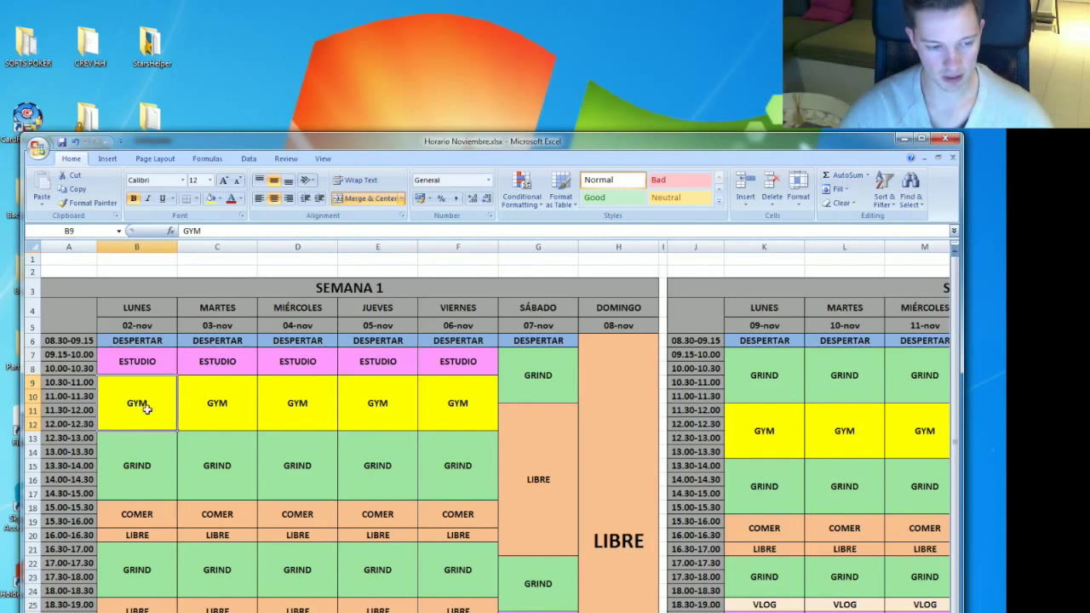
key("Up")
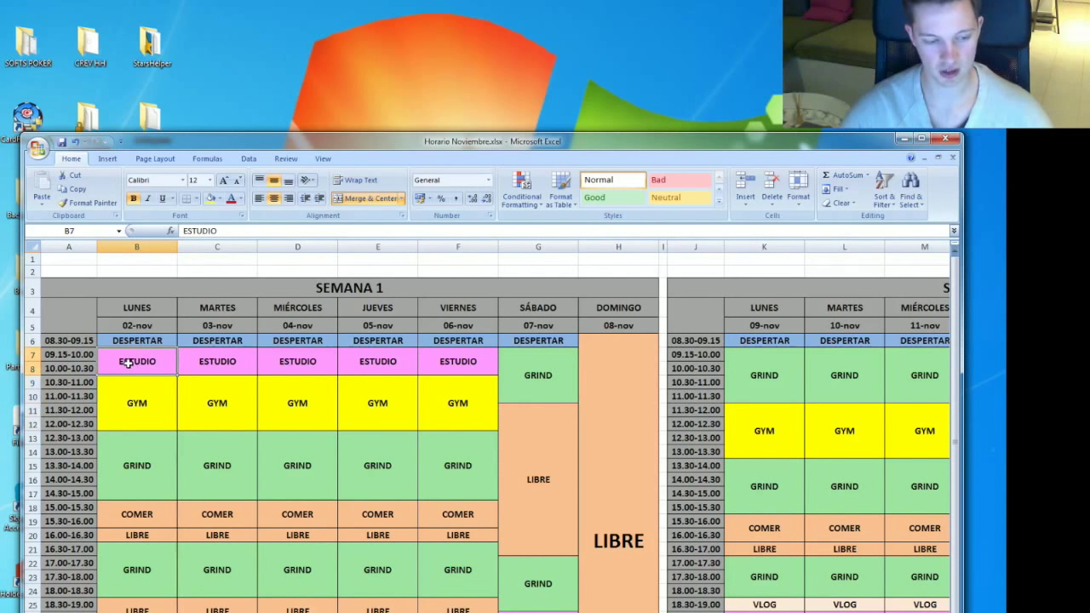
key("ctrl+Down")
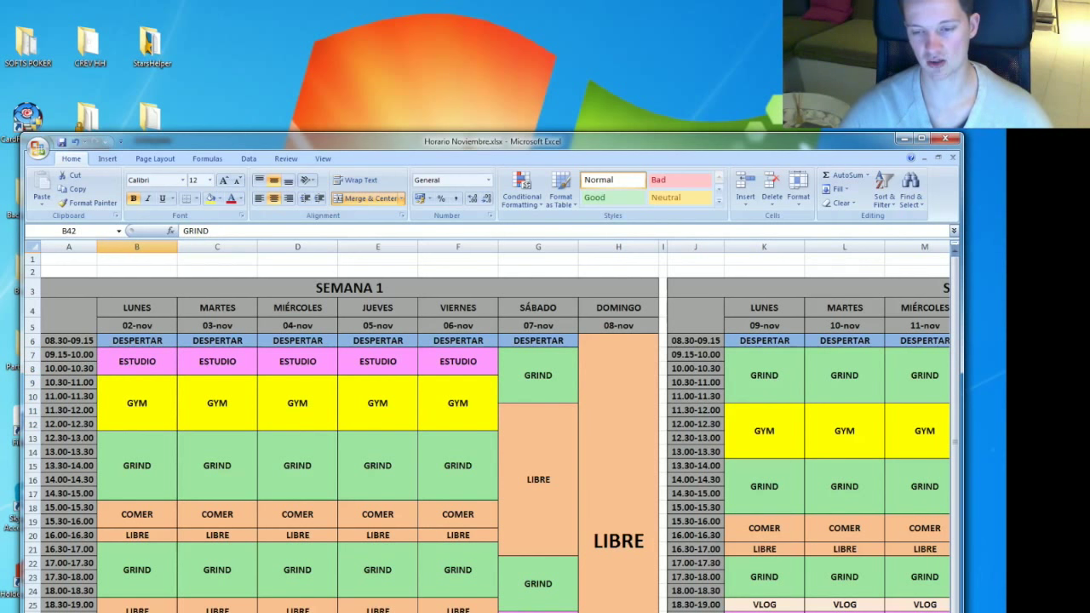
left_click(752, 392)
key("ctrl+z")
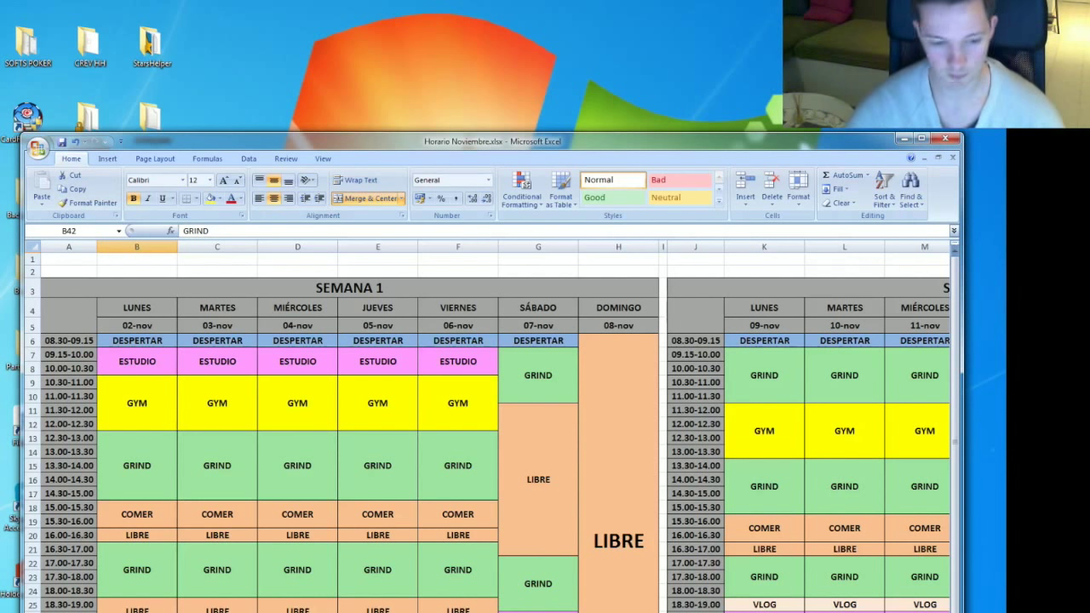
Step: Close Horario Noviembre.xlsx and the Noviembre folder window
left_click(943, 139)
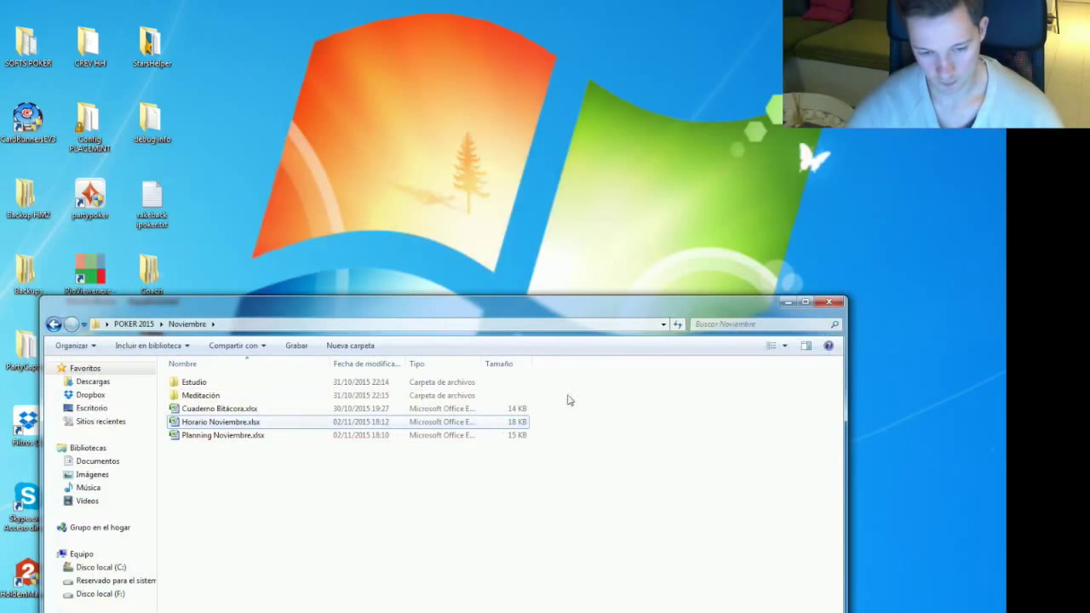
left_click(827, 302)
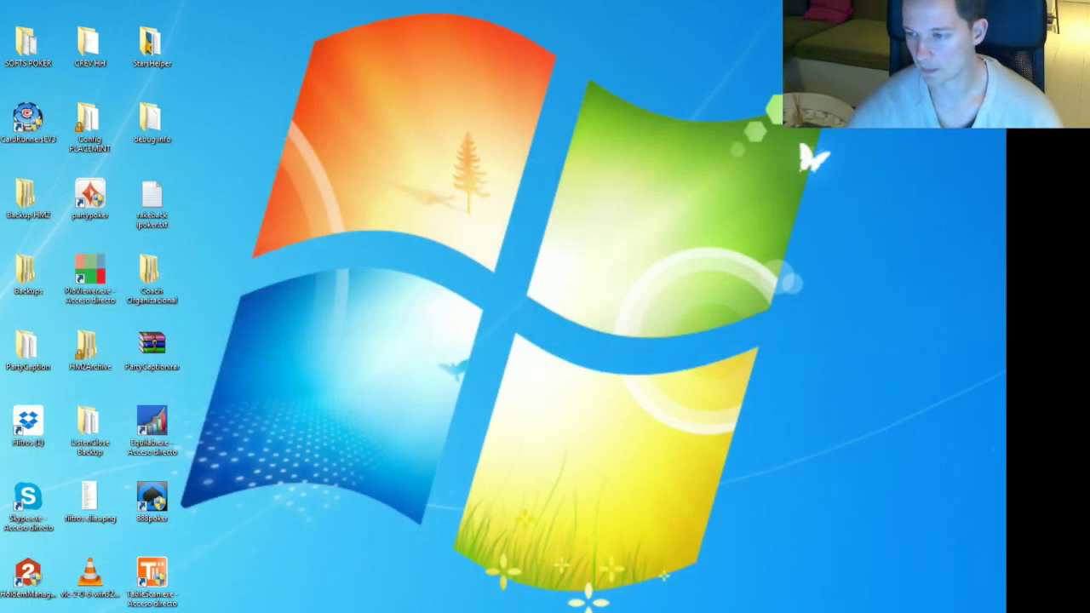